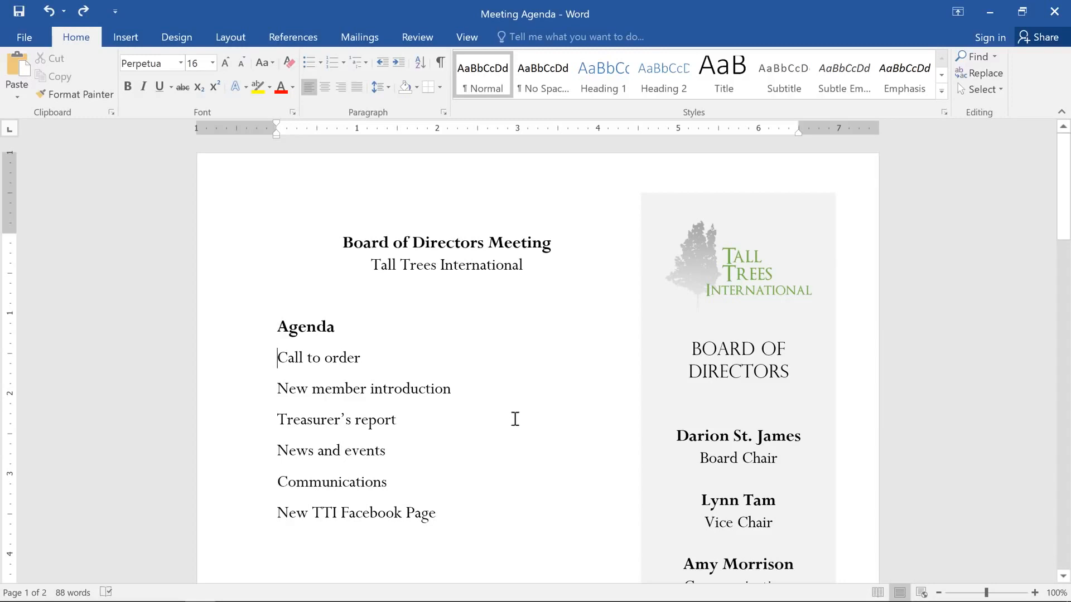
# Format the six agenda items from "Call to order" to "New TTI Facebook Page" as a bulleted list with the four-diamond bullet.
pyautogui.click(450, 508)
pyautogui.moveTo(449, 509); pyautogui.dragTo(270, 365)
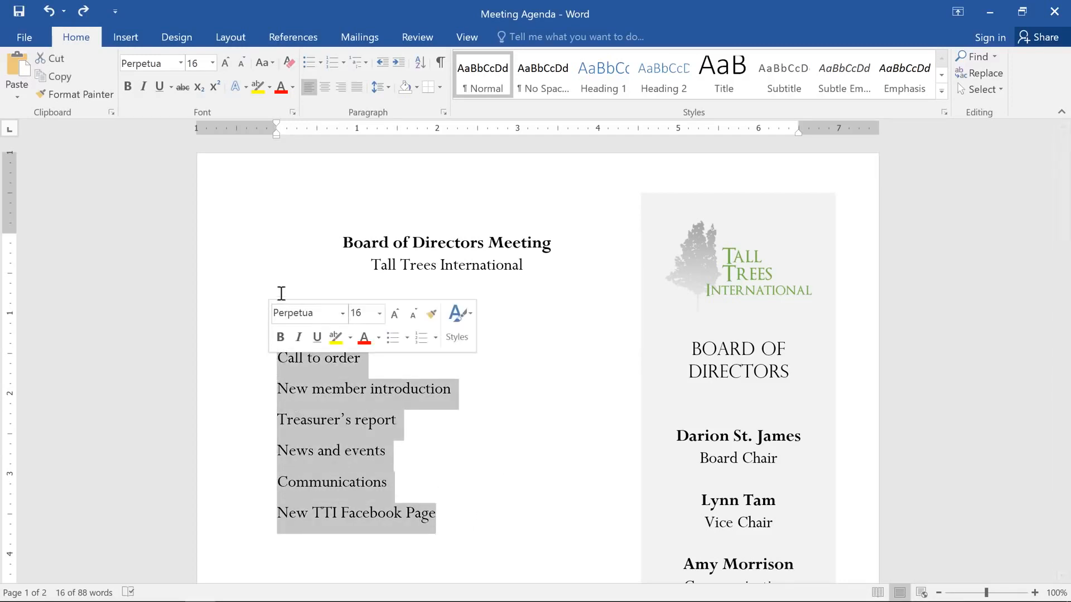
pyautogui.click(312, 63)
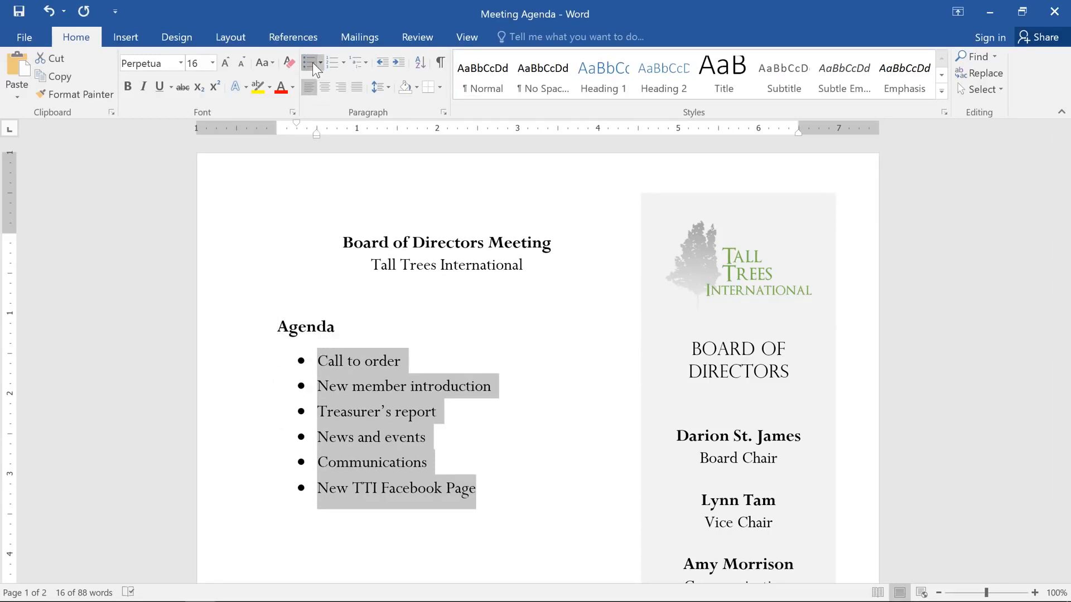
pyautogui.click(312, 63)
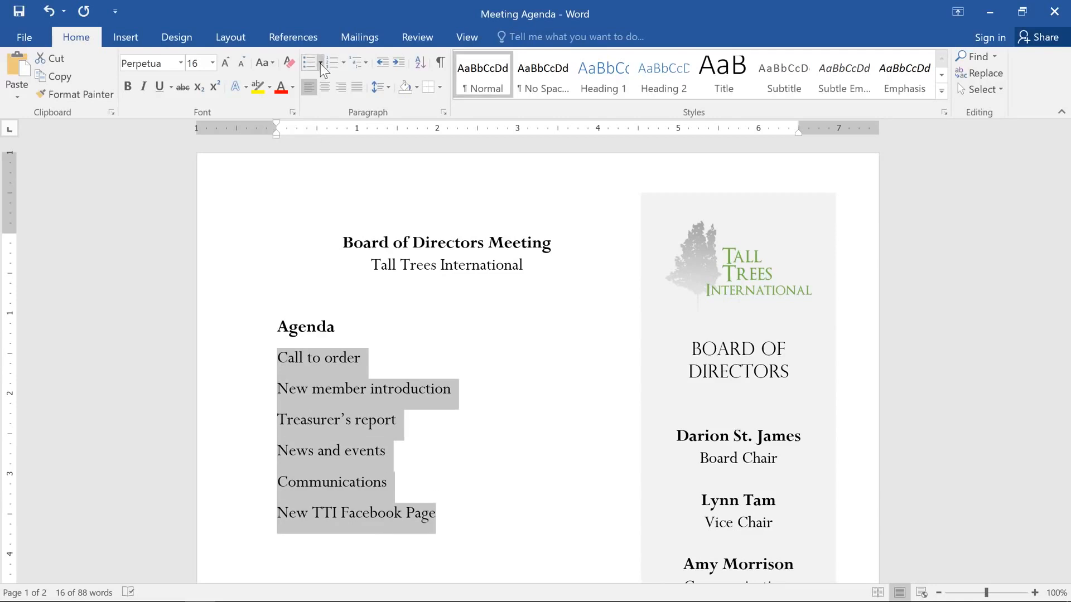
pyautogui.click(320, 64)
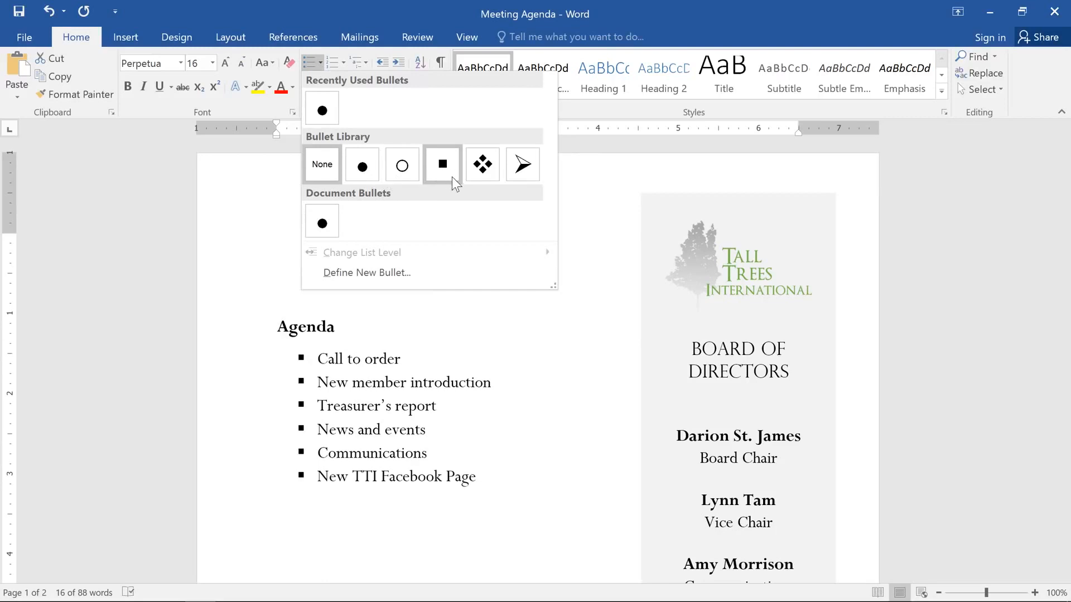
pyautogui.click(468, 174)
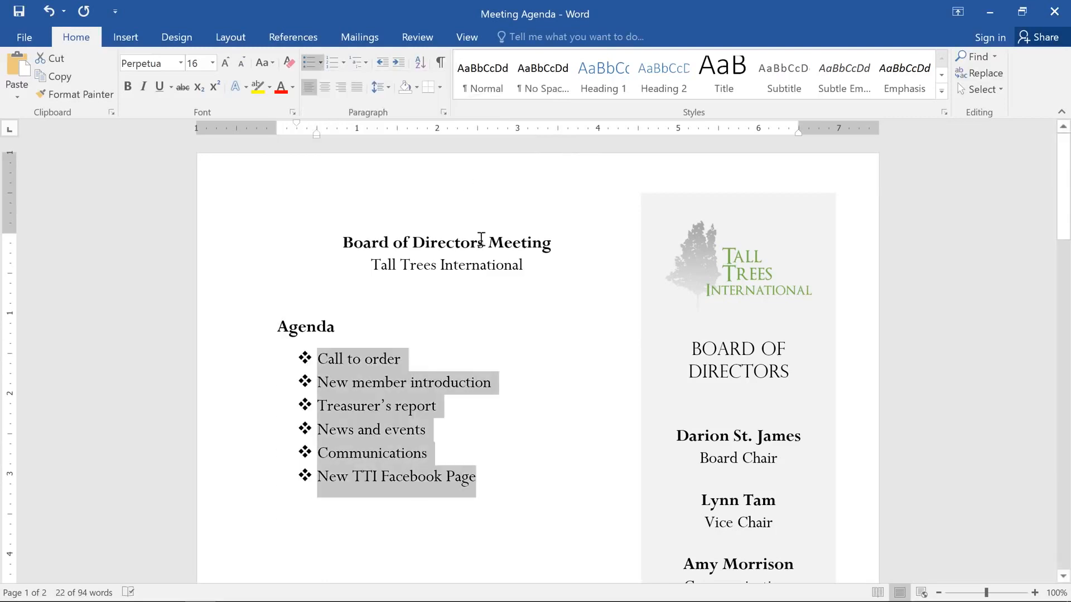
# Add the bulleted items "Community Service", "Fundraising", "Chair's Report" and "Adjournment" to the end of the agenda list.
pyautogui.click(508, 488)
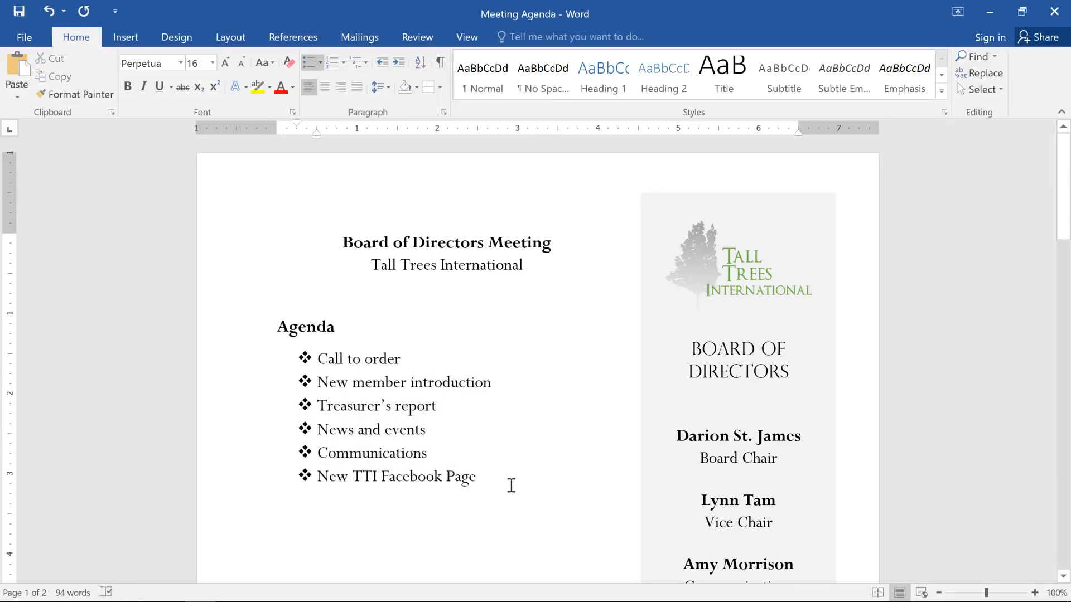
pyautogui.hotkey('shift', 'Return')
pyautogui.press('BackSpace')
pyautogui.press('Return')
pyautogui.write('Comm')
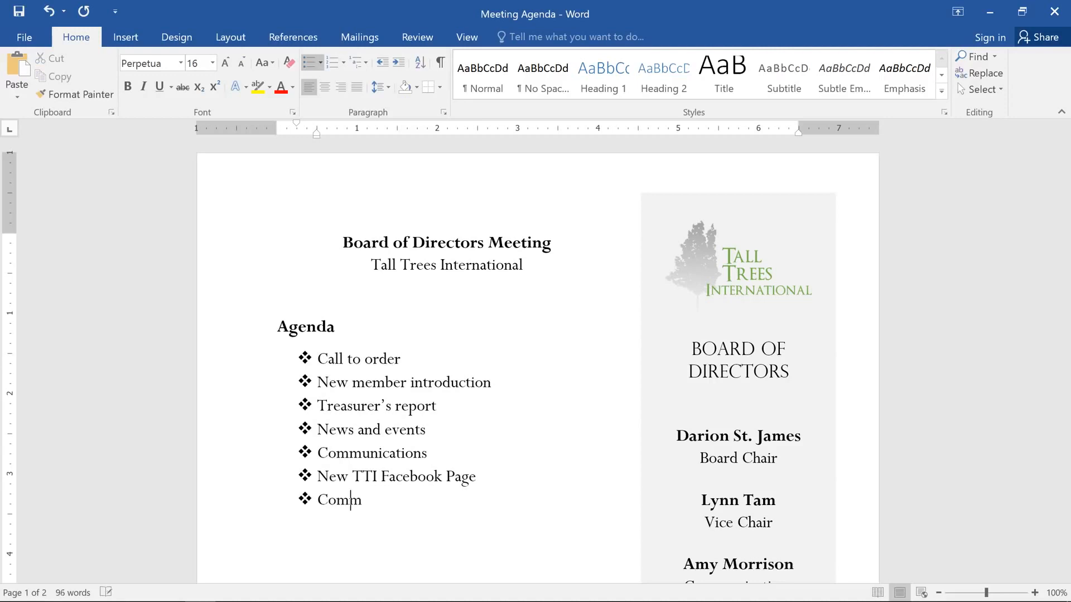
pyautogui.write('unity Service')
pyautogui.press('Return')
pyautogui.write('Fund')
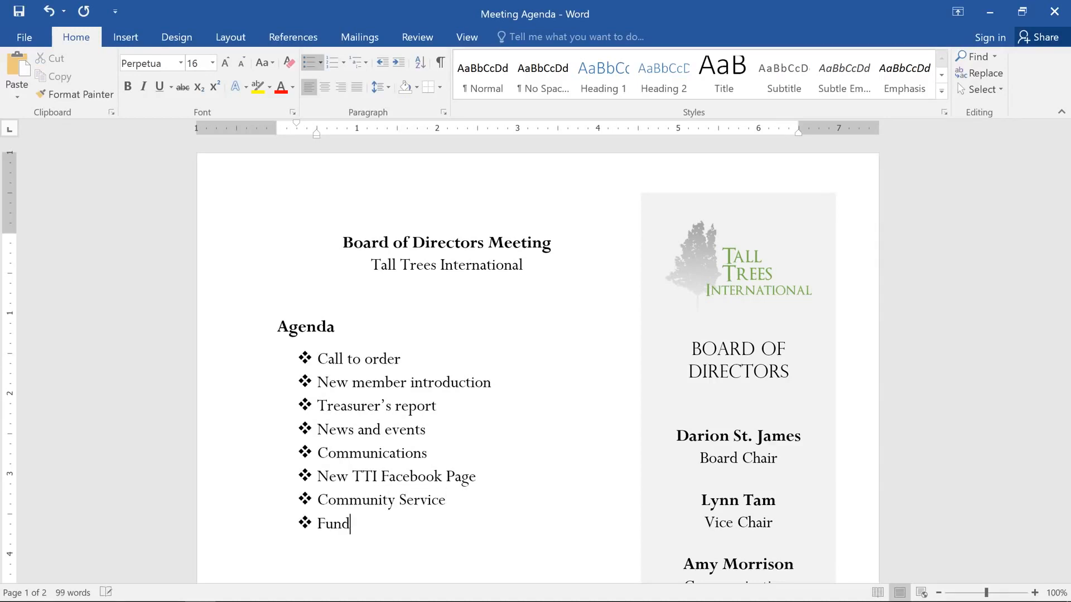
pyautogui.write('raising')
pyautogui.press('Return')
pyautogui.write("Chair's Report")
pyautogui.press('Return')
pyautogui.write('Adjournment')
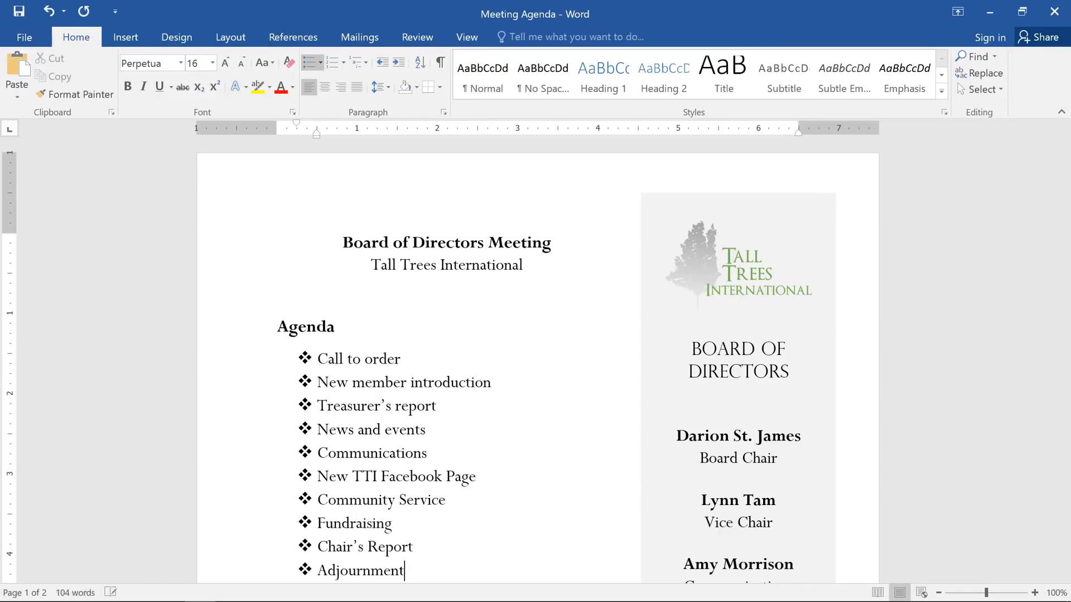
# End the bulleted list and add the plain line "Additional Notes:" below it.
pyautogui.press('Return')
pyautogui.press('Return')
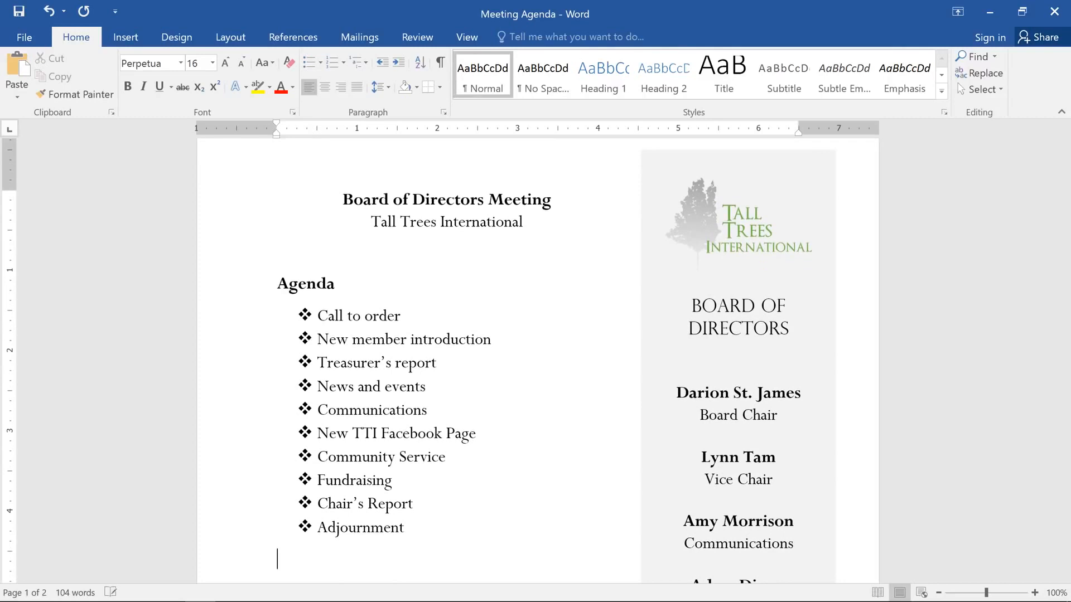
pyautogui.write('Additional Notes:')
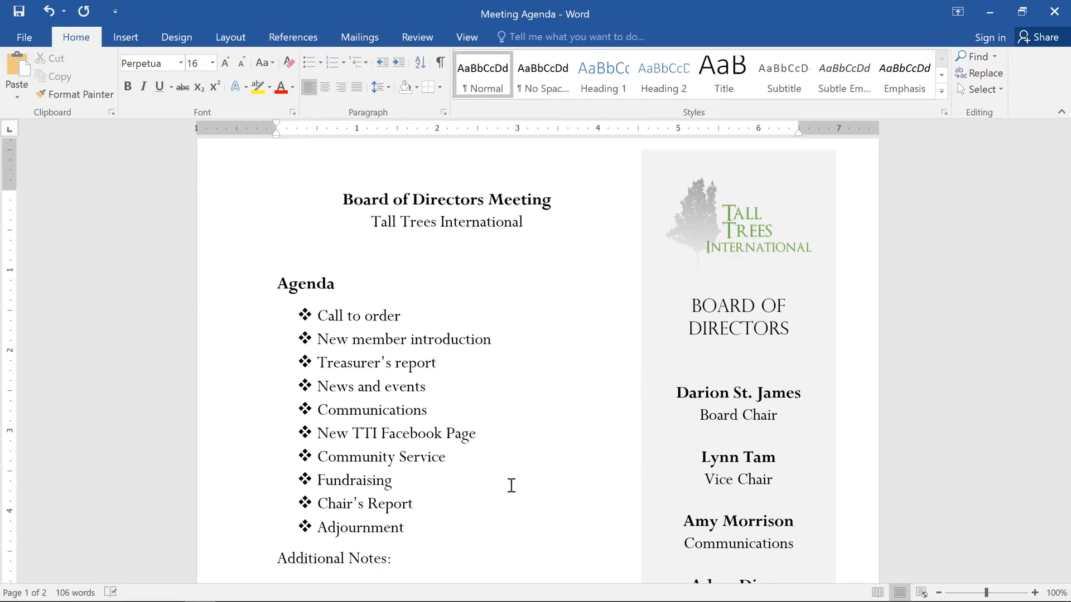
# Number the items under "Farewell dinner preparation" on page 2 using the 1) 2) 3) format.
pyautogui.scroll(-15, 430, 560)
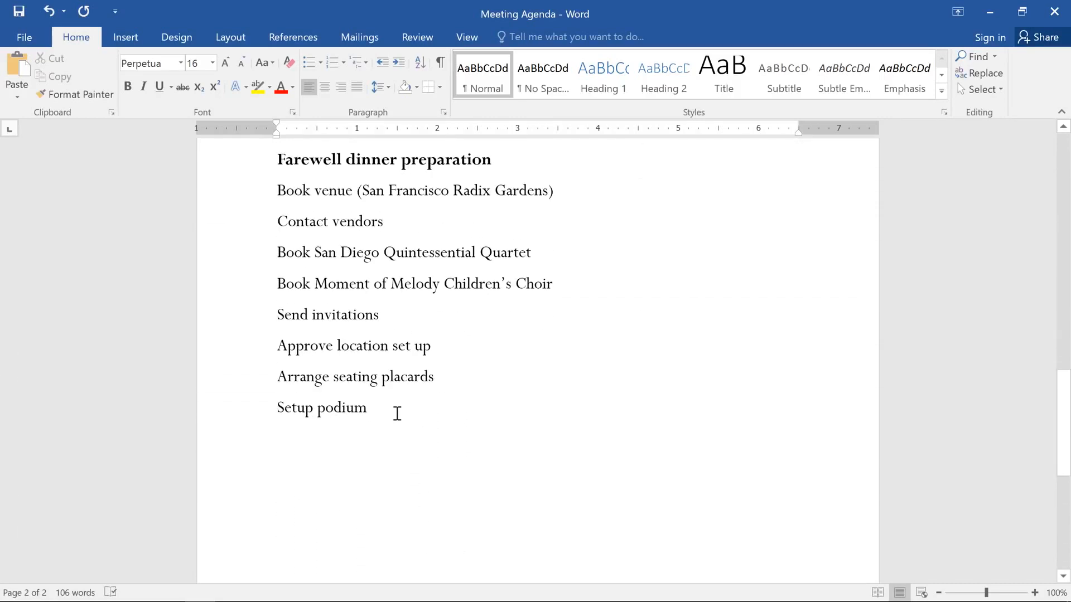
pyautogui.moveTo(368, 410); pyautogui.dragTo(246, 207)
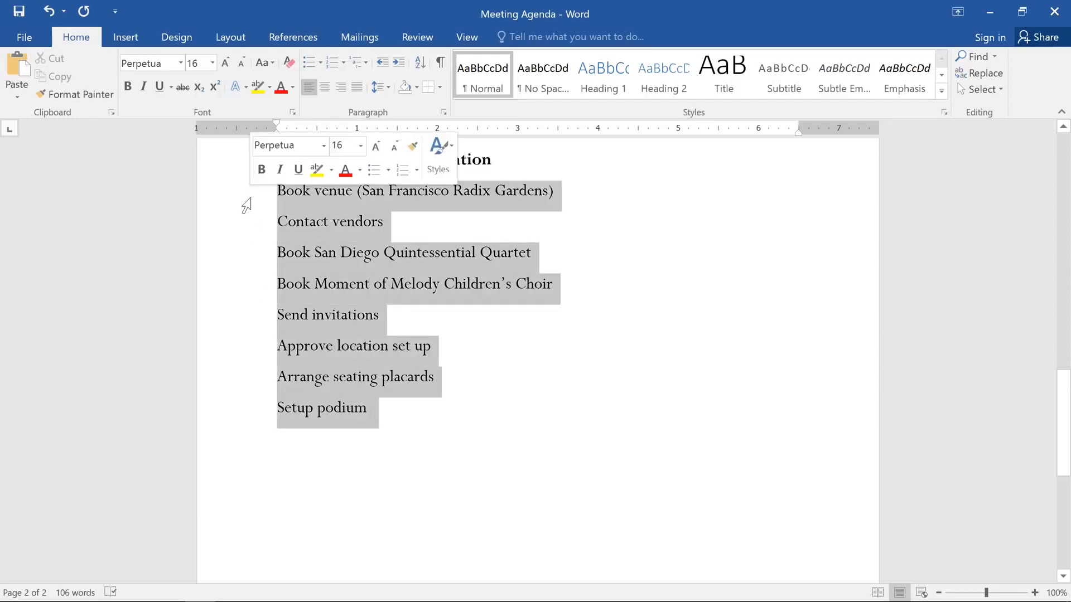
pyautogui.click(342, 62)
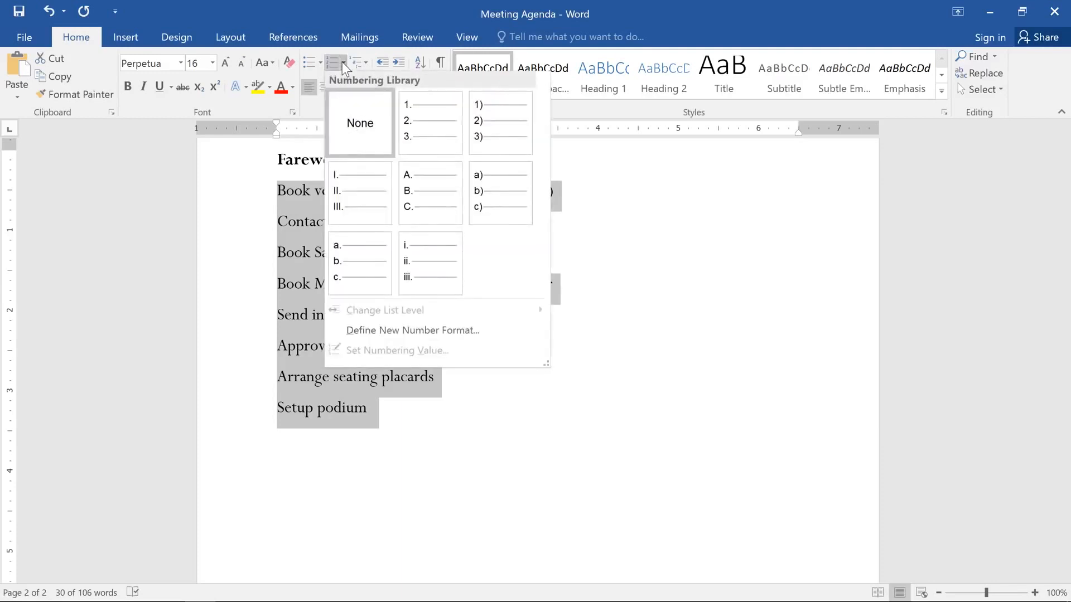
pyautogui.click(485, 120)
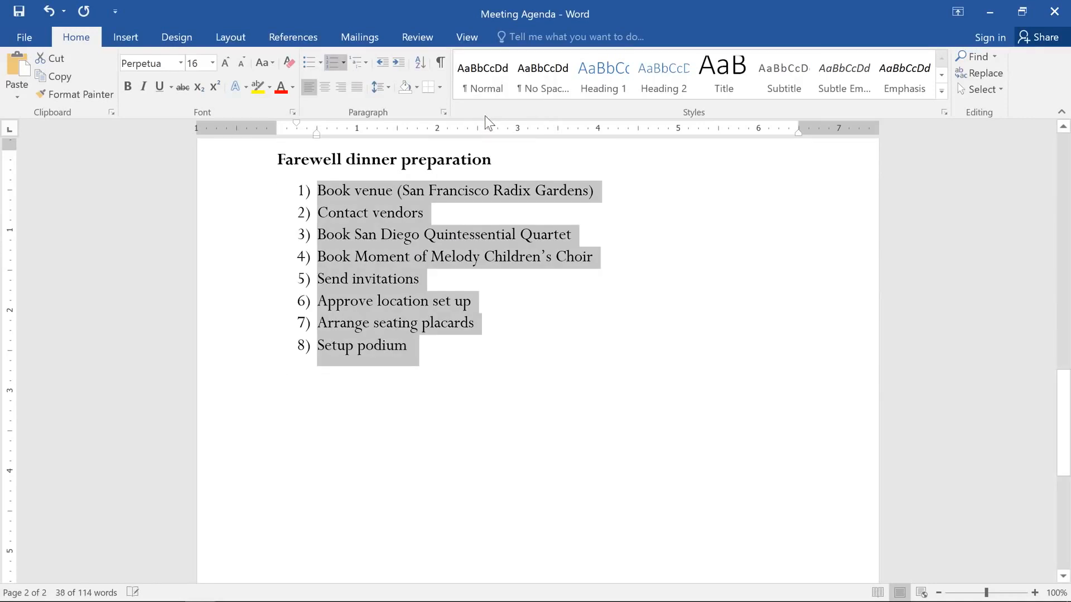
# Insert an unnumbered bold heading "Day of the dinner" between "Send invitations" and "Approve location set up".
pyautogui.click(429, 278)
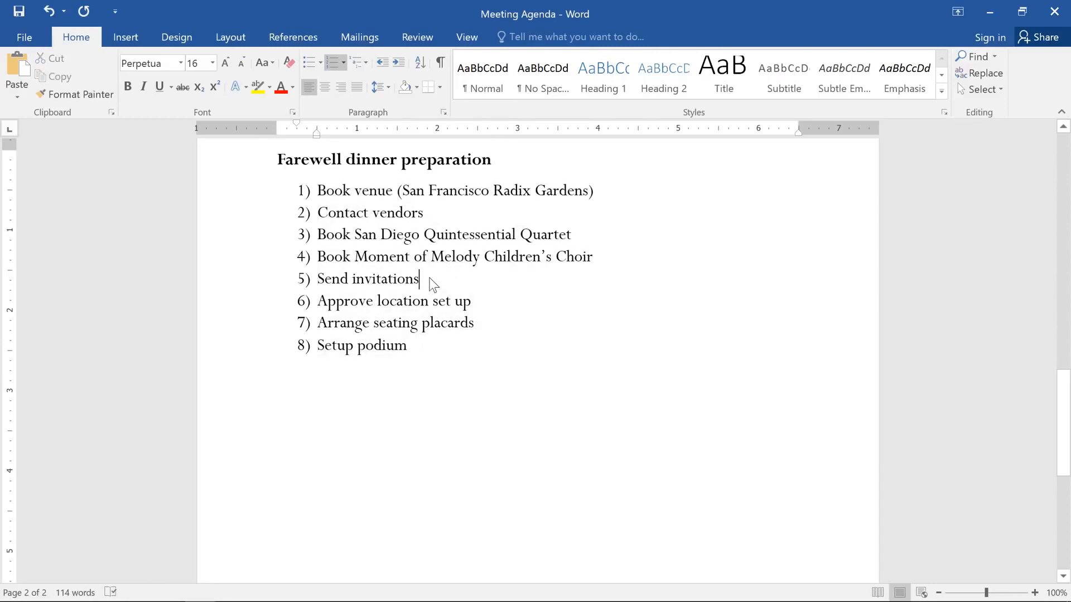
pyautogui.press('Return')
pyautogui.press('Return')
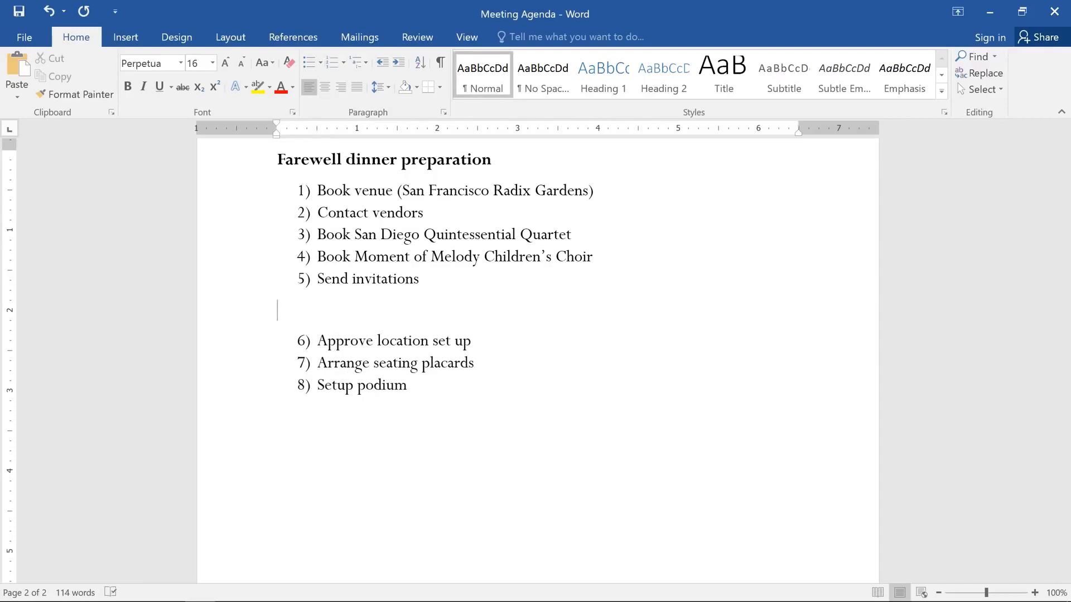
pyautogui.hotkey('ctrl', 'b')
pyautogui.write('Day of the dinner')
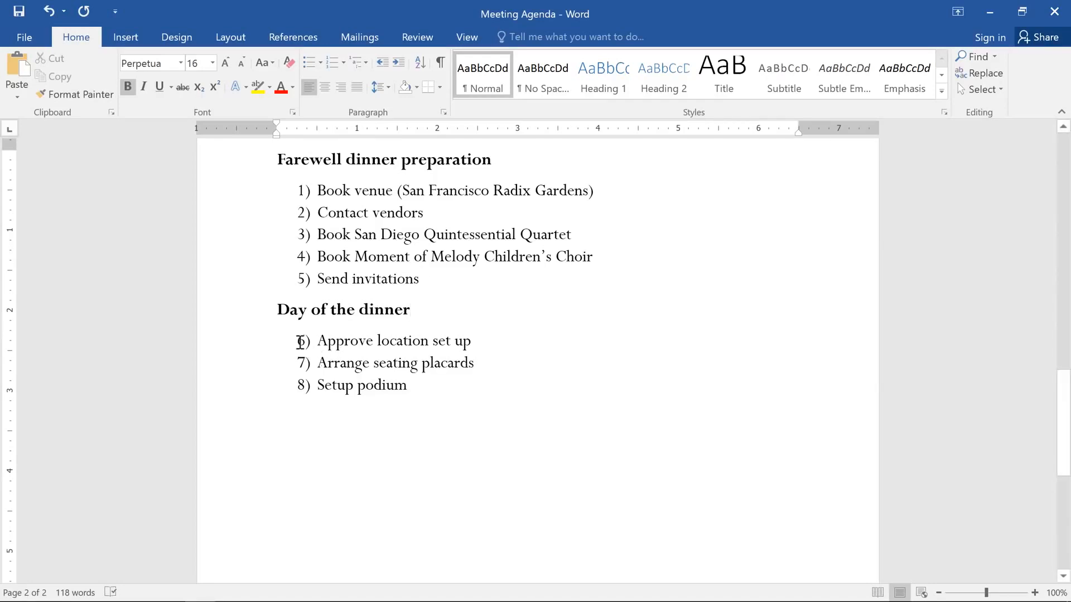
# Restart the numbering under "Day of the dinner" at 1, and switch it back to continuing the preceding list.
pyautogui.rightClick(296, 346)
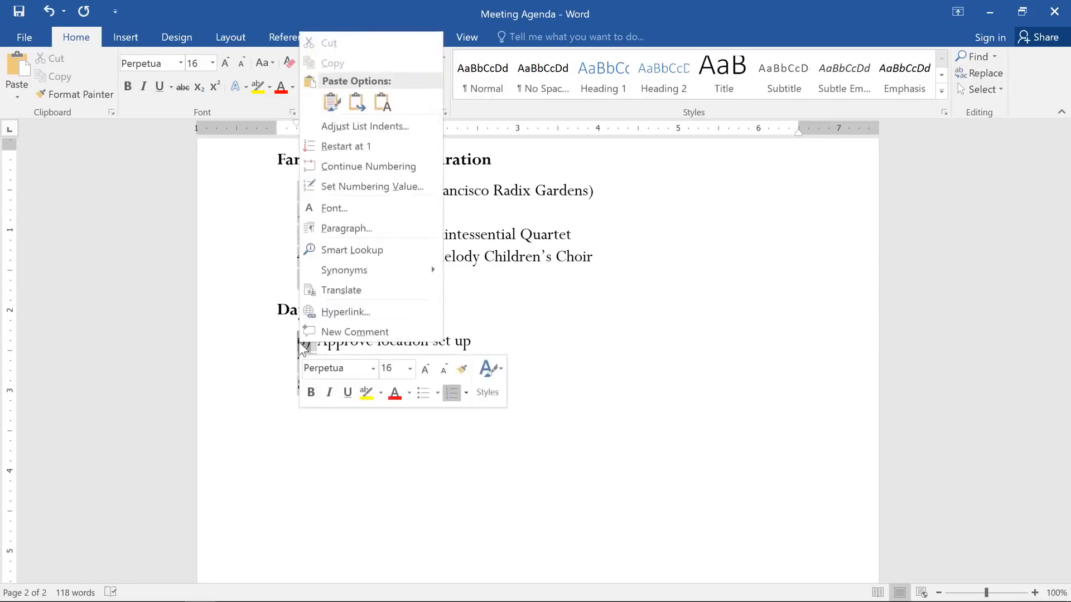
pyautogui.click(307, 148)
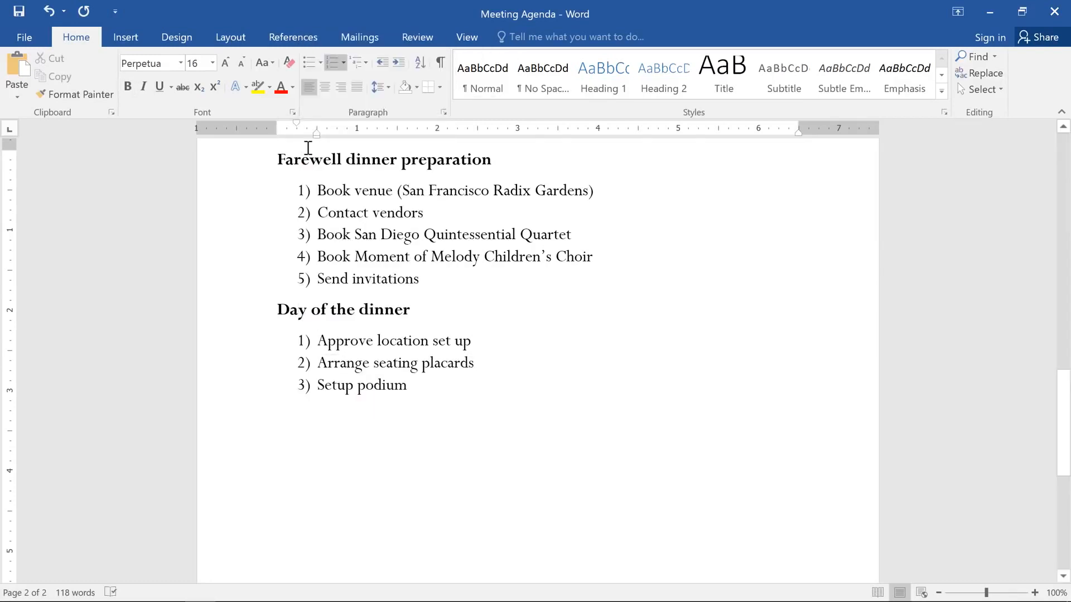
pyautogui.click(305, 339)
pyautogui.rightClick(305, 338)
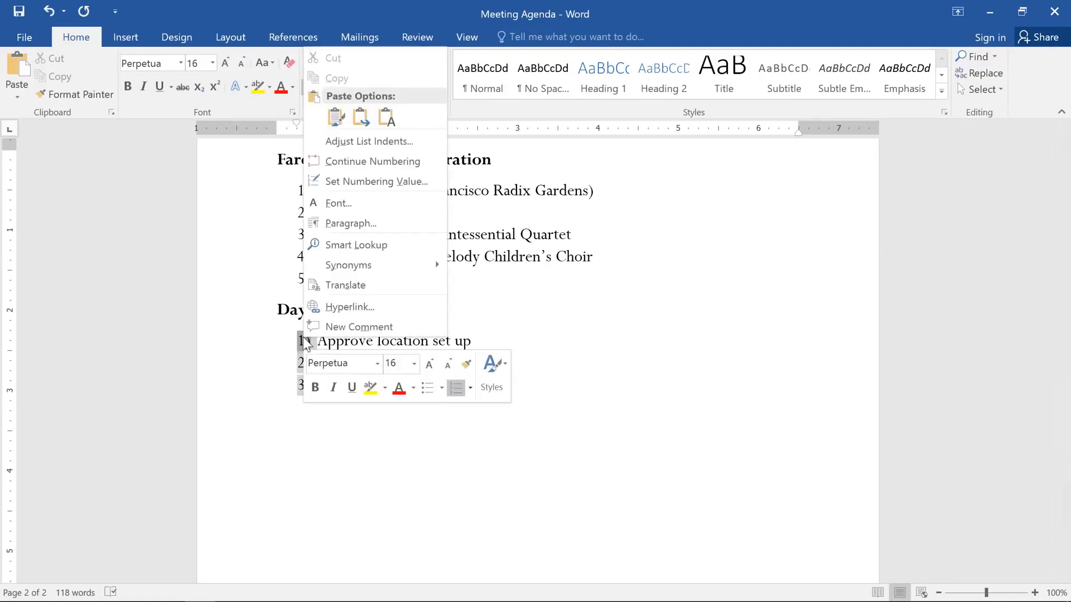
pyautogui.click(315, 162)
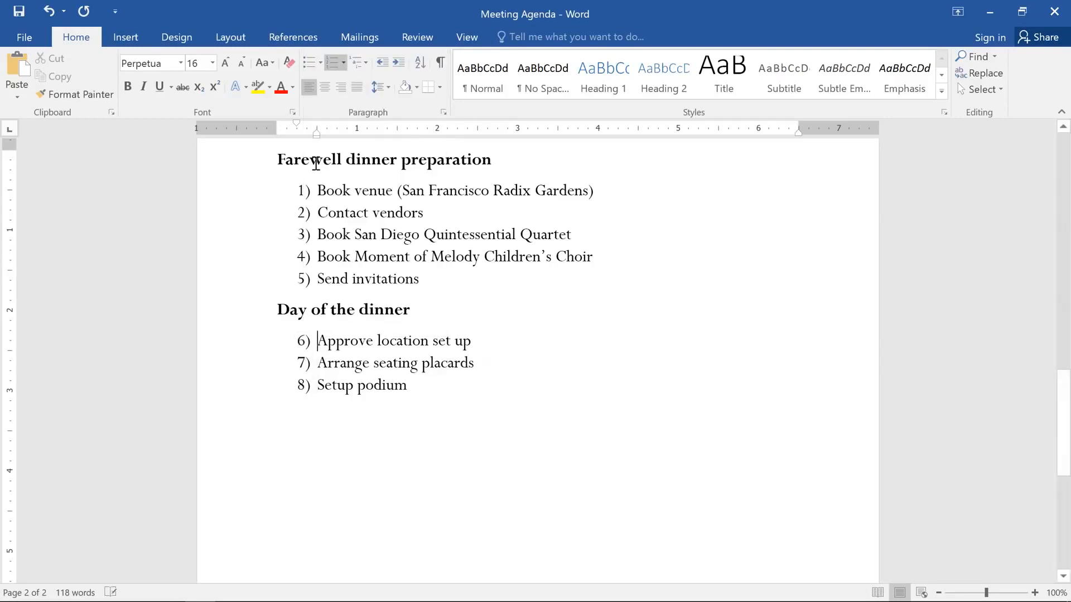
# Select all bulleted agenda items on page 1 and try adjusting their left indent.
pyautogui.scroll(10, 316, 162)
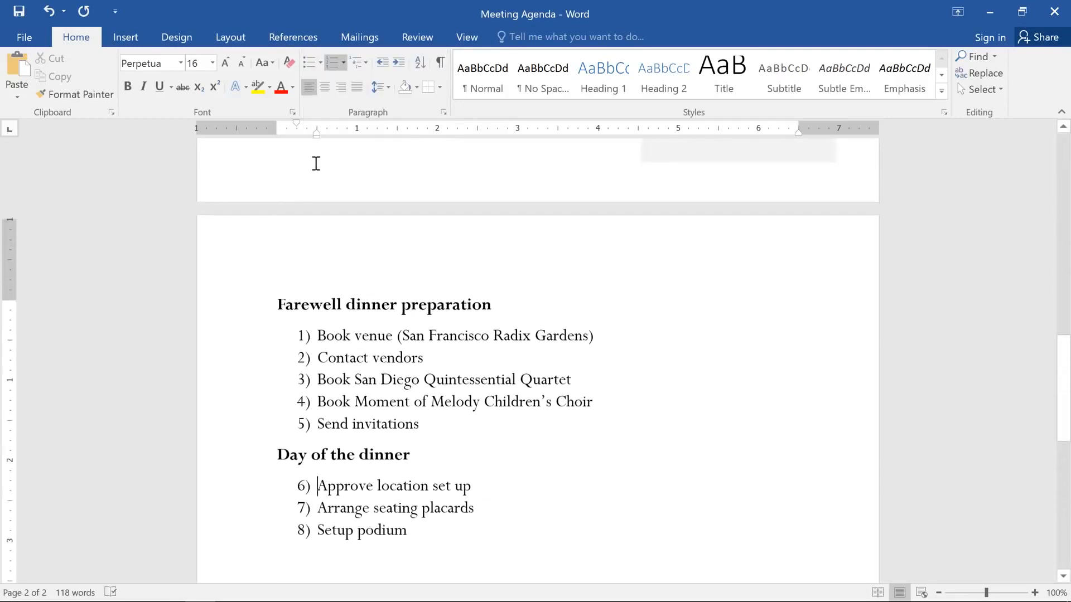
pyautogui.scroll(5, 316, 163)
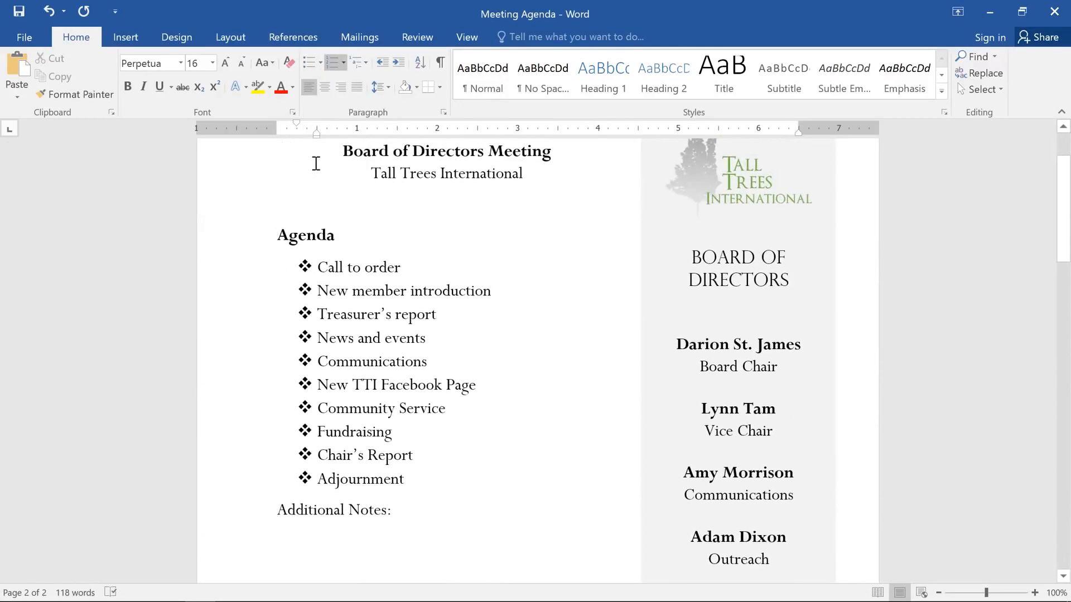
pyautogui.moveTo(408, 479); pyautogui.dragTo(322, 263)
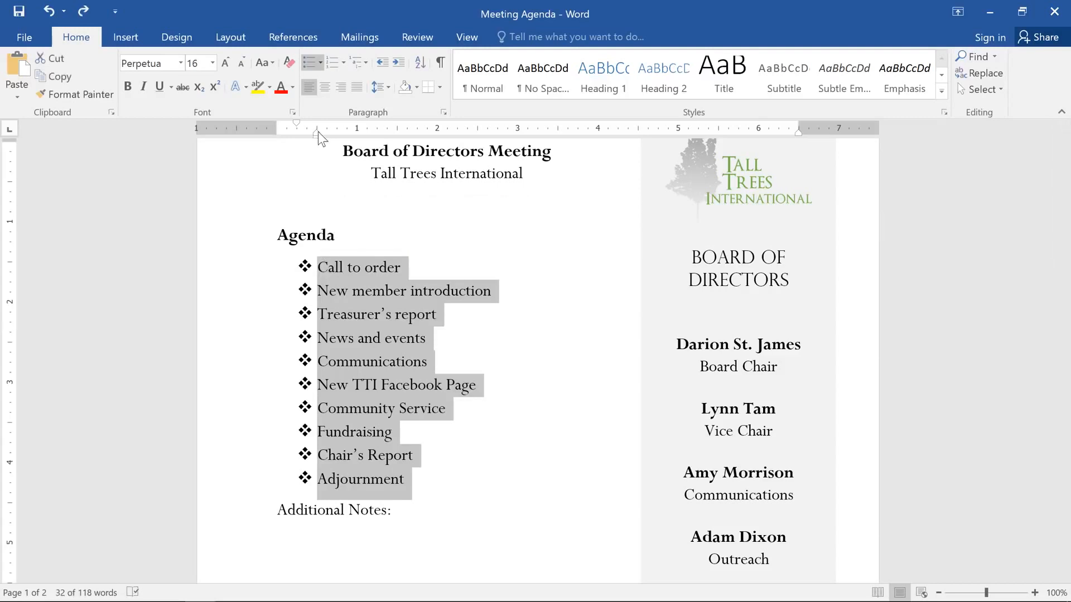
pyautogui.moveTo(318, 132)
pyautogui.mouseDown()
pyautogui.moveTo(366, 132)
pyautogui.moveTo(369, 146)
pyautogui.moveTo(319, 154)
pyautogui.mouseUp()
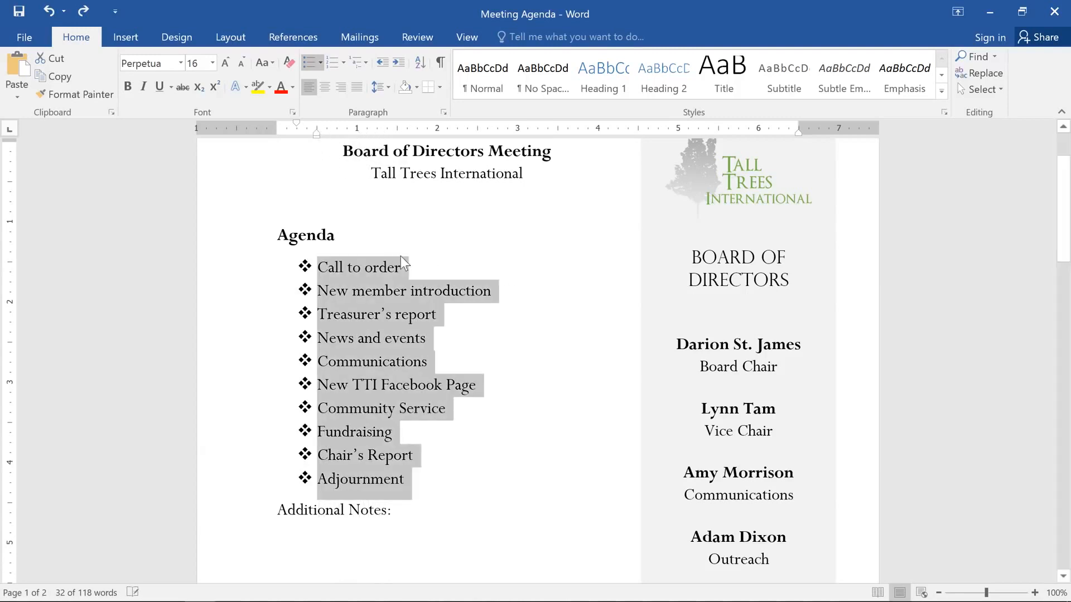
pyautogui.click(444, 337)
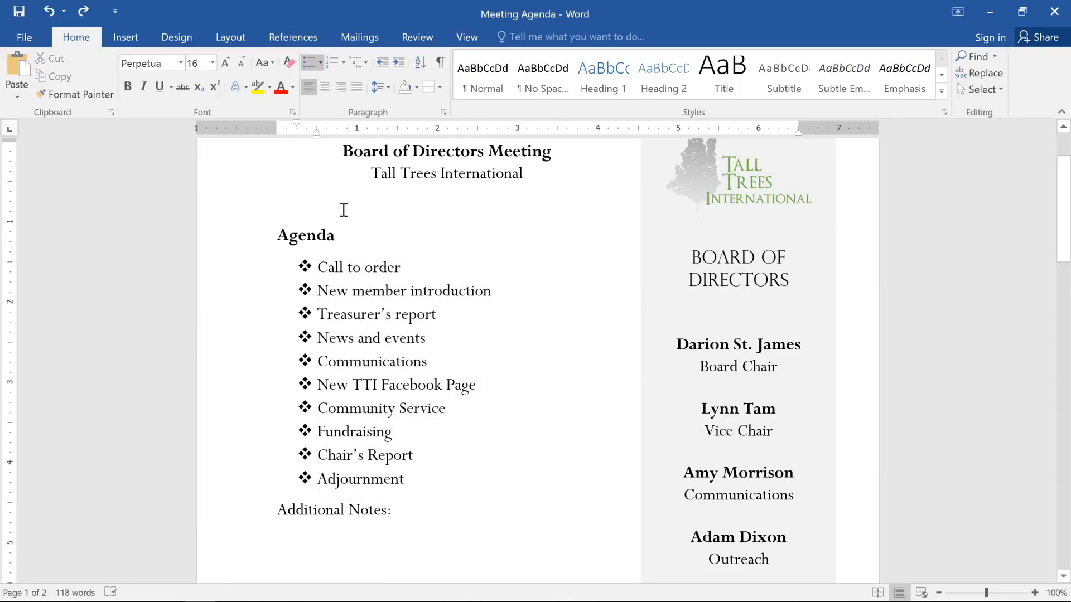
pyautogui.moveTo(320, 138)
pyautogui.mouseDown()
pyautogui.moveTo(375, 140)
pyautogui.moveTo(316, 146)
pyautogui.mouseUp()
pyautogui.moveTo(403, 480); pyautogui.dragTo(256, 279)
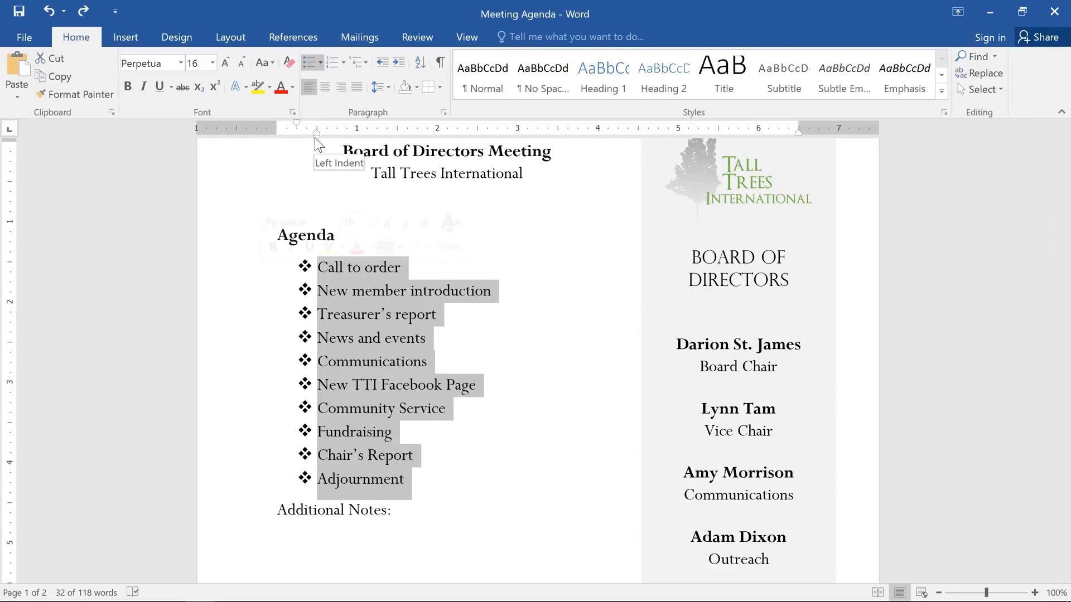
pyautogui.moveTo(315, 139)
pyautogui.mouseDown()
pyautogui.moveTo(393, 157)
pyautogui.moveTo(319, 152)
pyautogui.mouseUp()
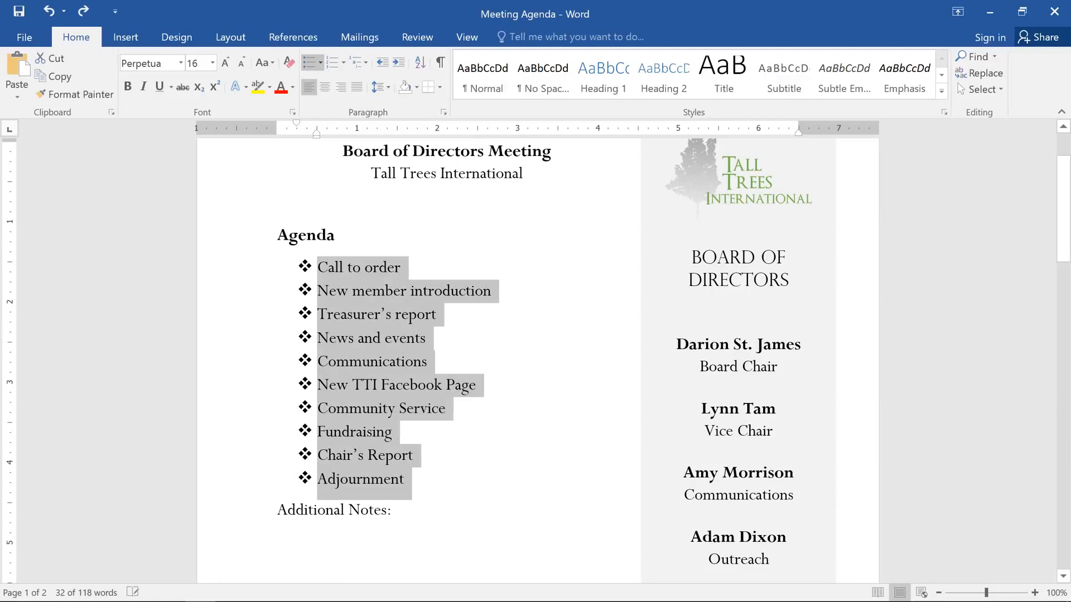
# Define a new bullet for the selected agenda items using the Wingdings ring symbol with character code 163.
pyautogui.click(318, 66)
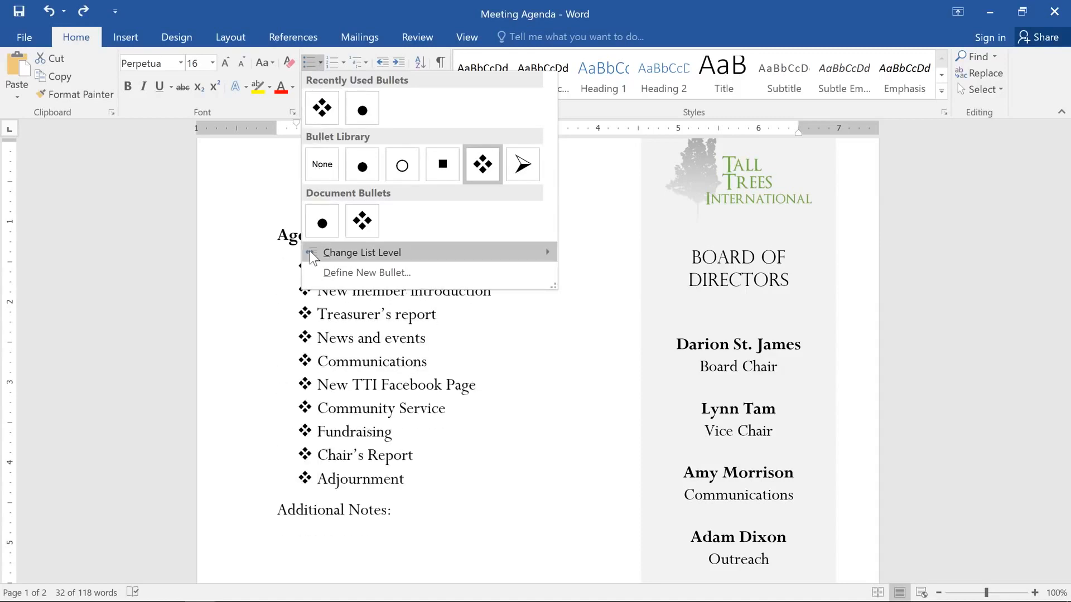
pyautogui.click(309, 270)
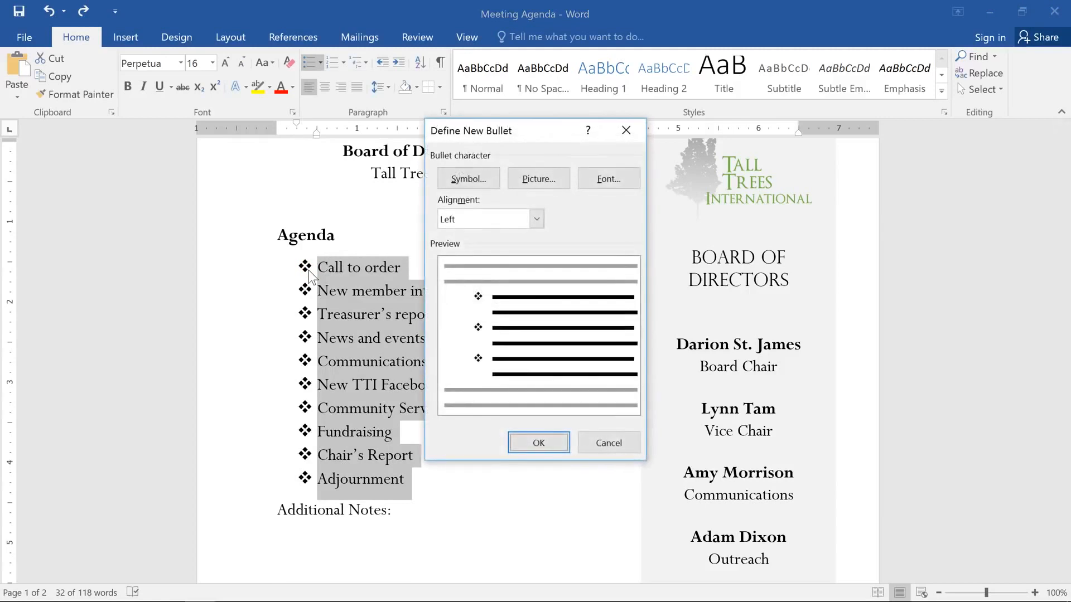
pyautogui.click(498, 185)
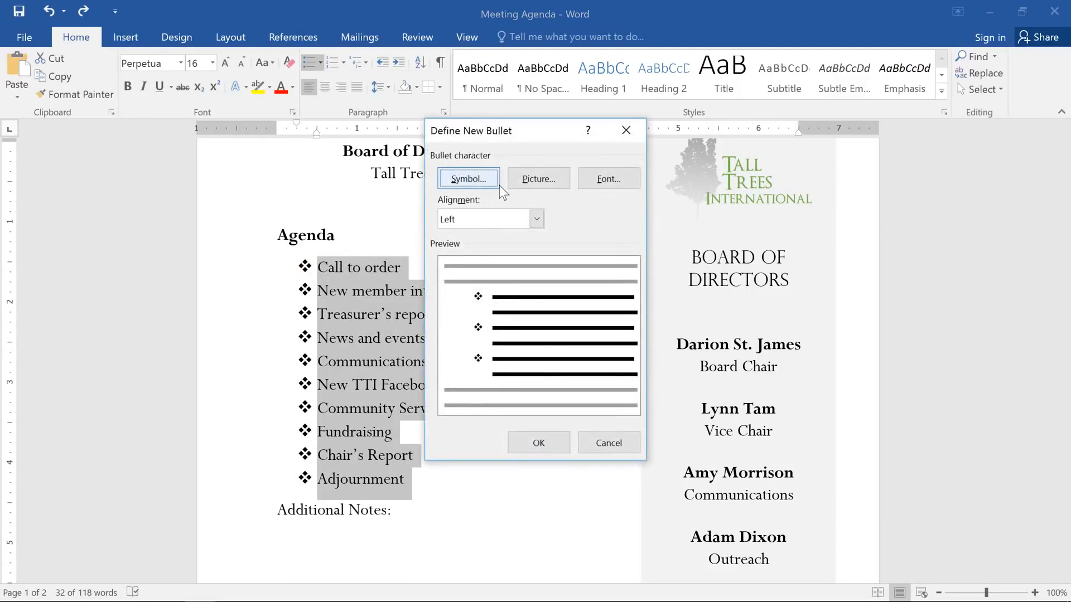
pyautogui.click(499, 186)
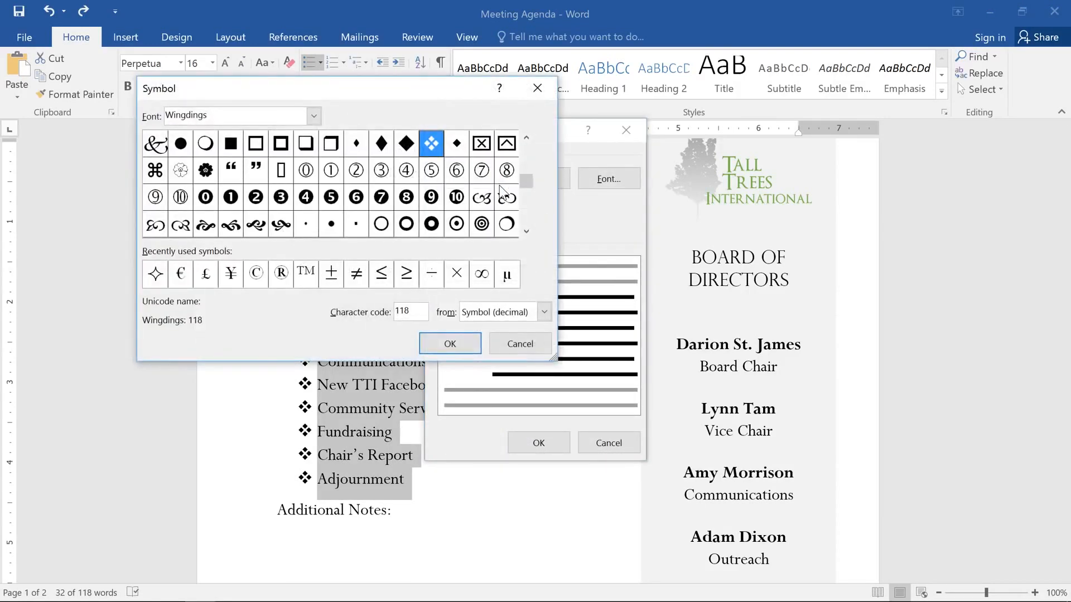
pyautogui.scroll(-2, 390, 184)
pyautogui.click(314, 115)
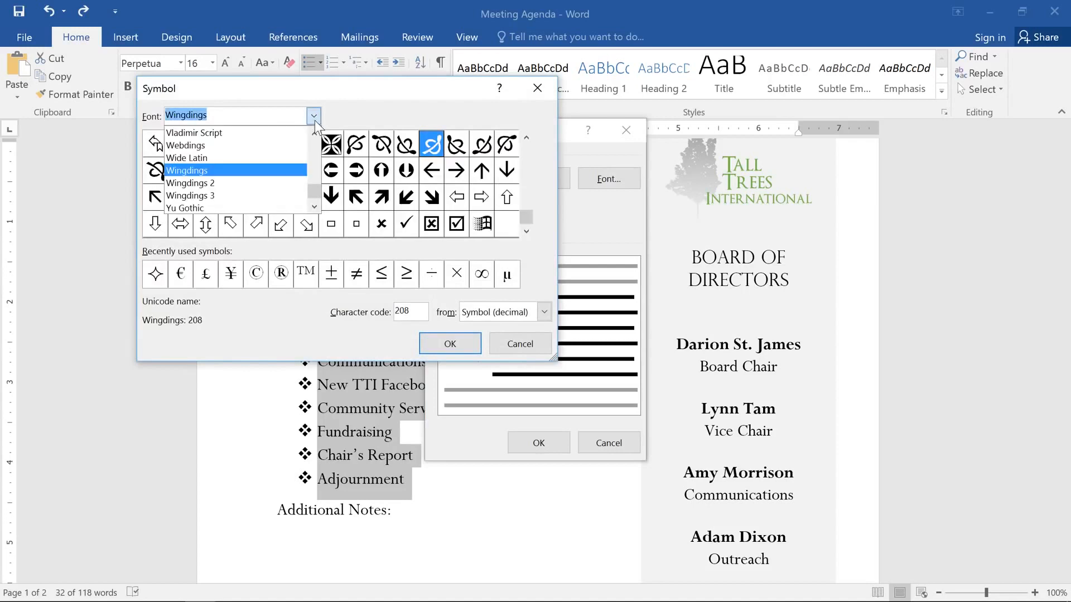
pyautogui.click(297, 169)
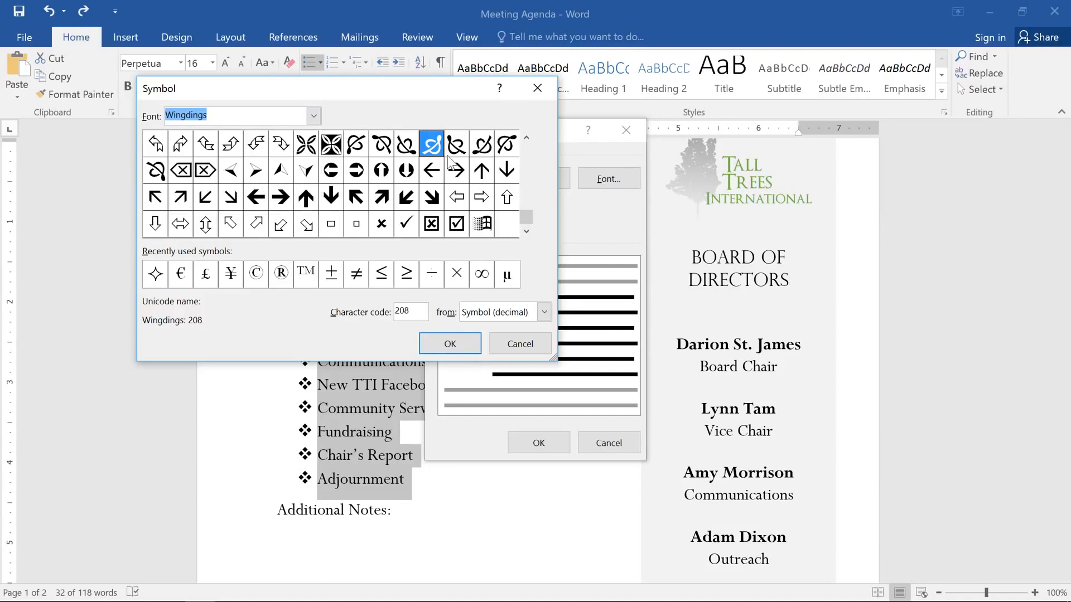
pyautogui.click(526, 138)
pyautogui.click(526, 137)
pyautogui.click(526, 138)
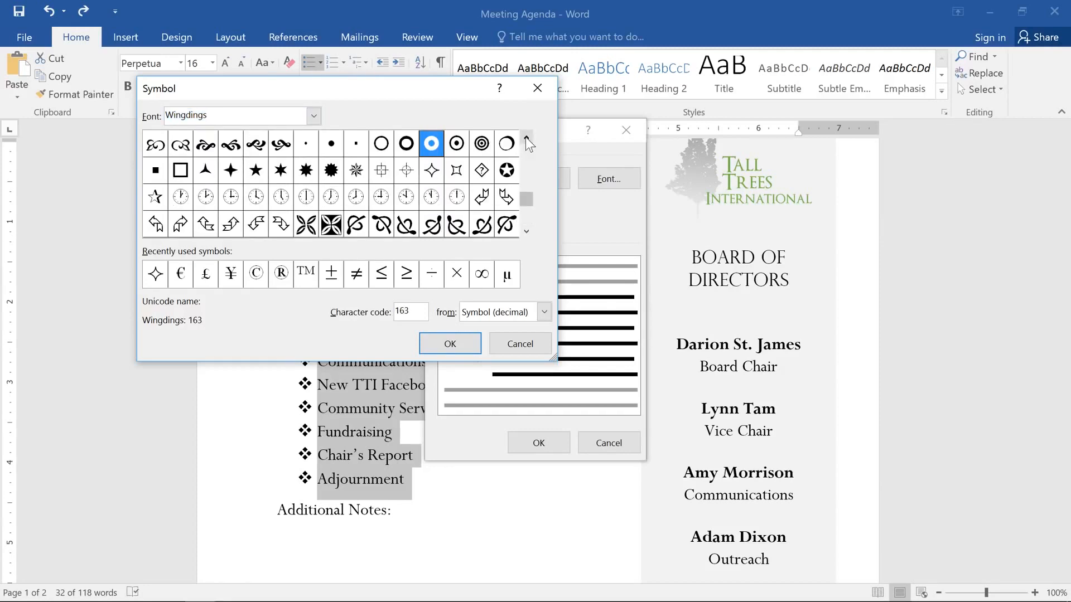
pyautogui.click(526, 138)
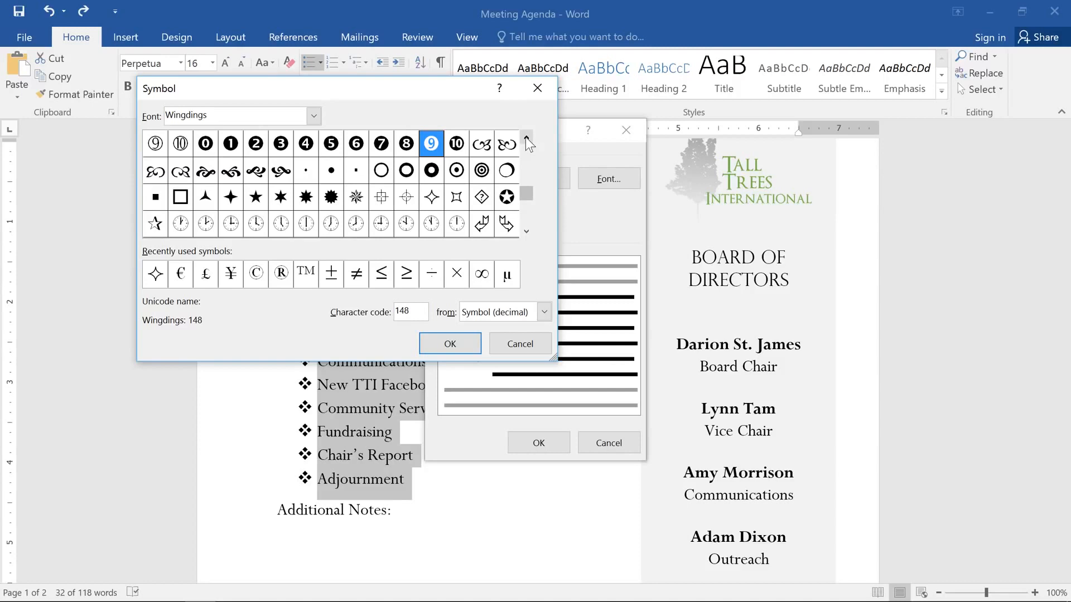
pyautogui.click(438, 174)
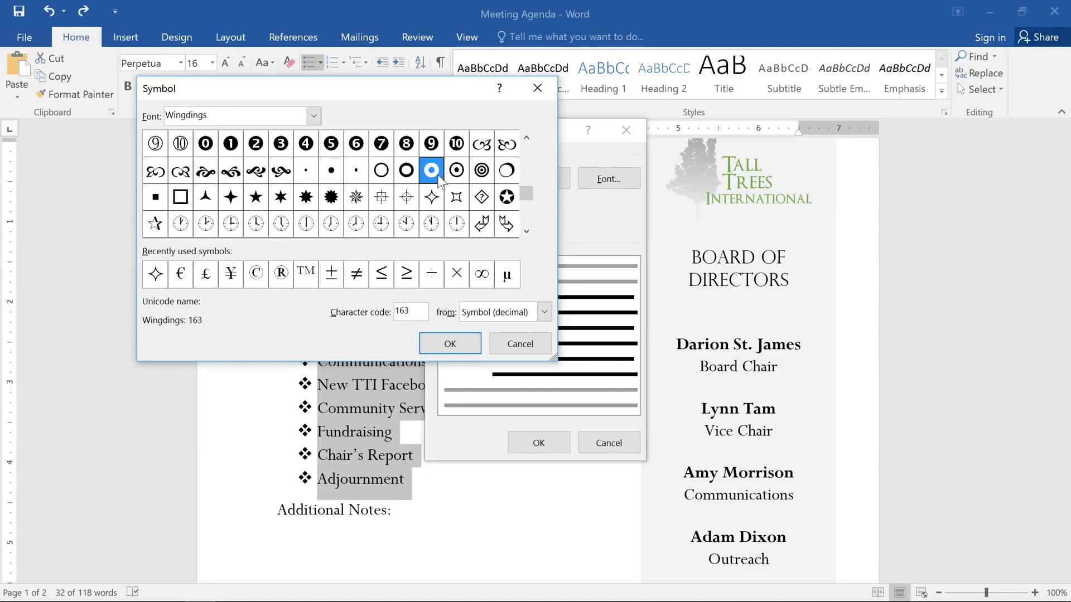
pyautogui.click(453, 342)
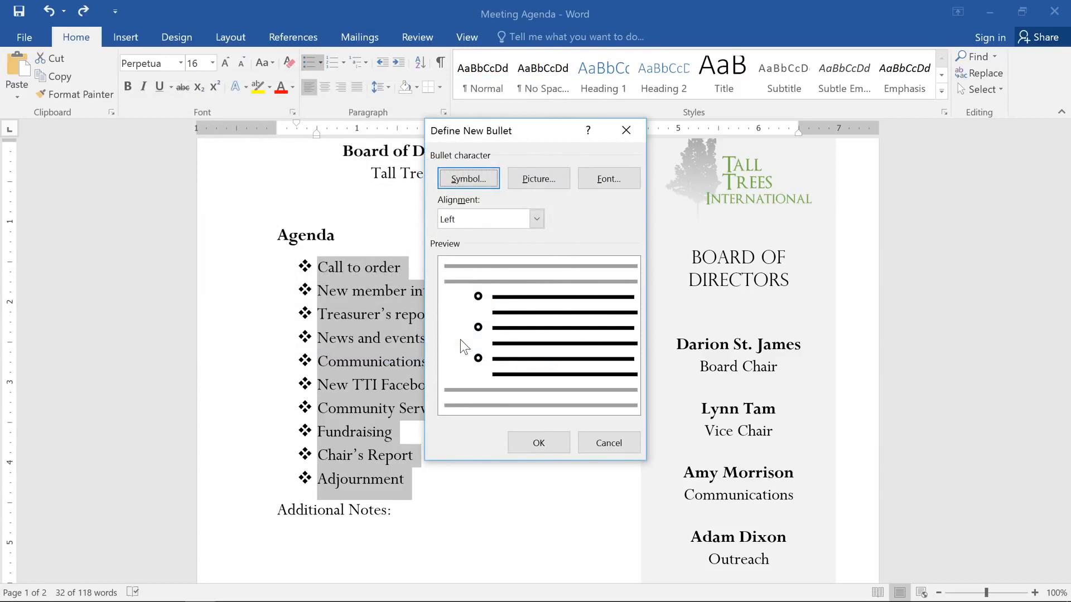
# Set the new bullet's font color to the green theme color and apply it to the agenda items.
pyautogui.click(580, 184)
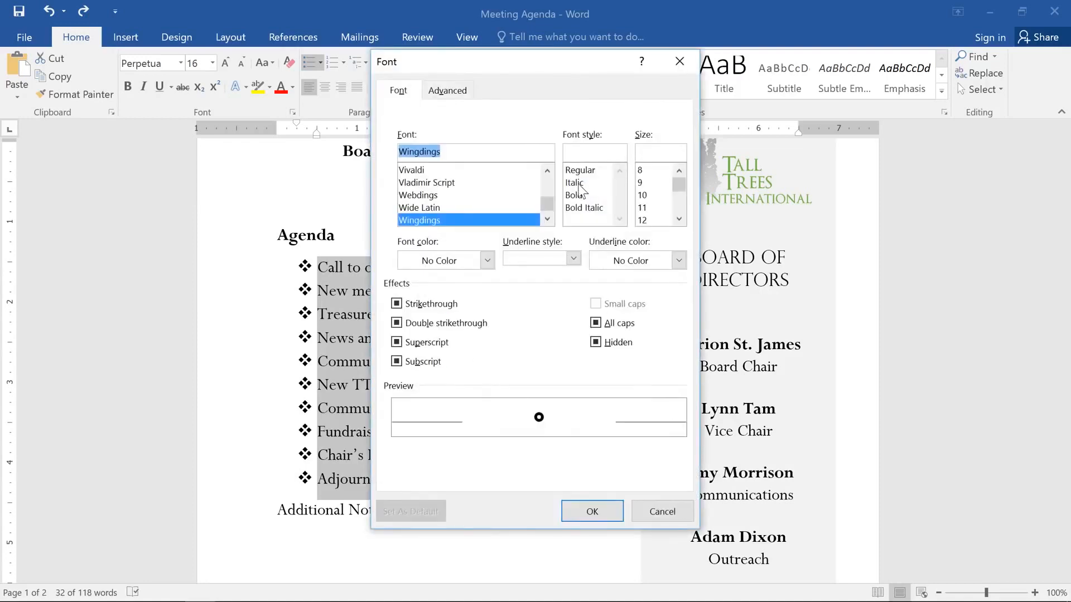
pyautogui.click(487, 261)
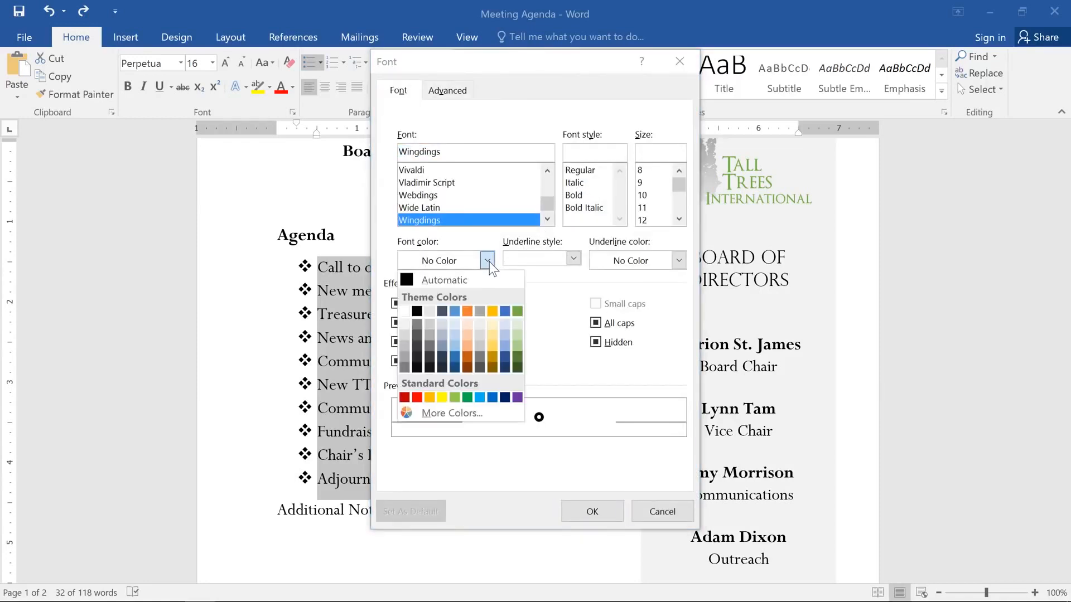
pyautogui.click(514, 312)
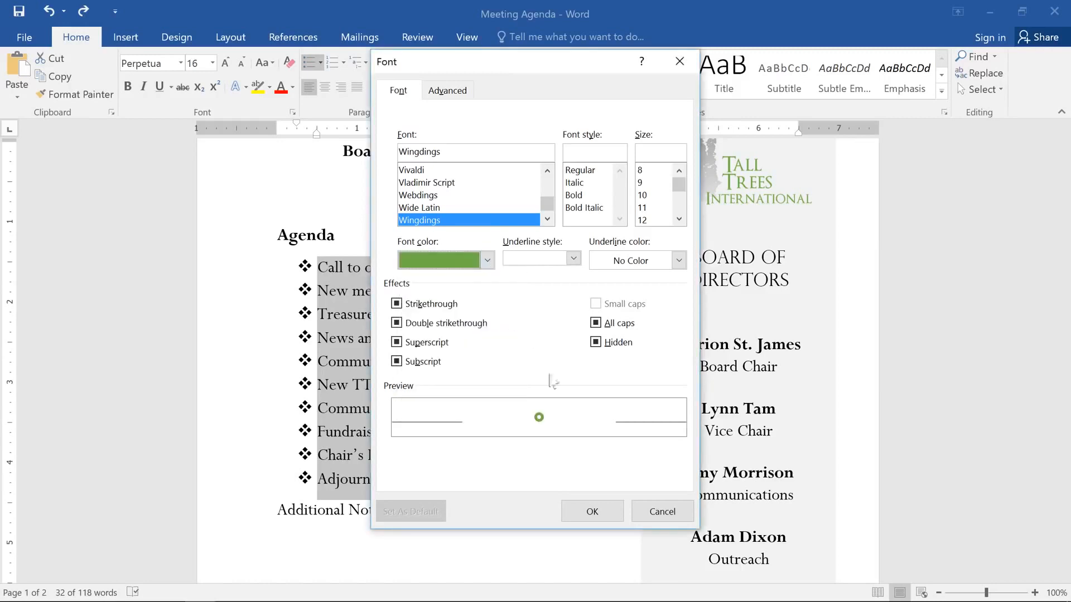
pyautogui.click(586, 508)
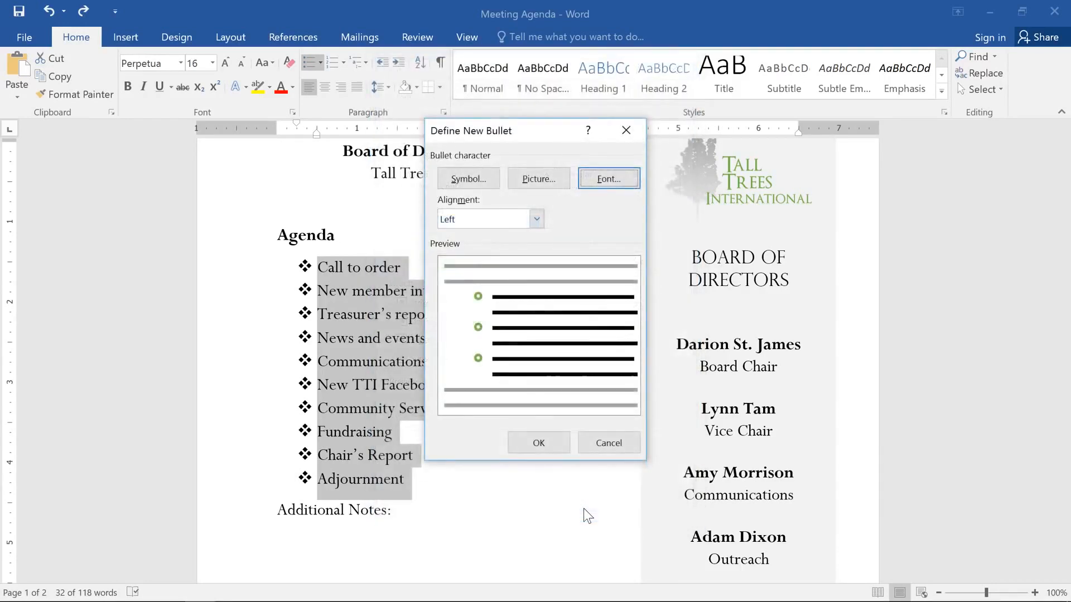
pyautogui.click(562, 438)
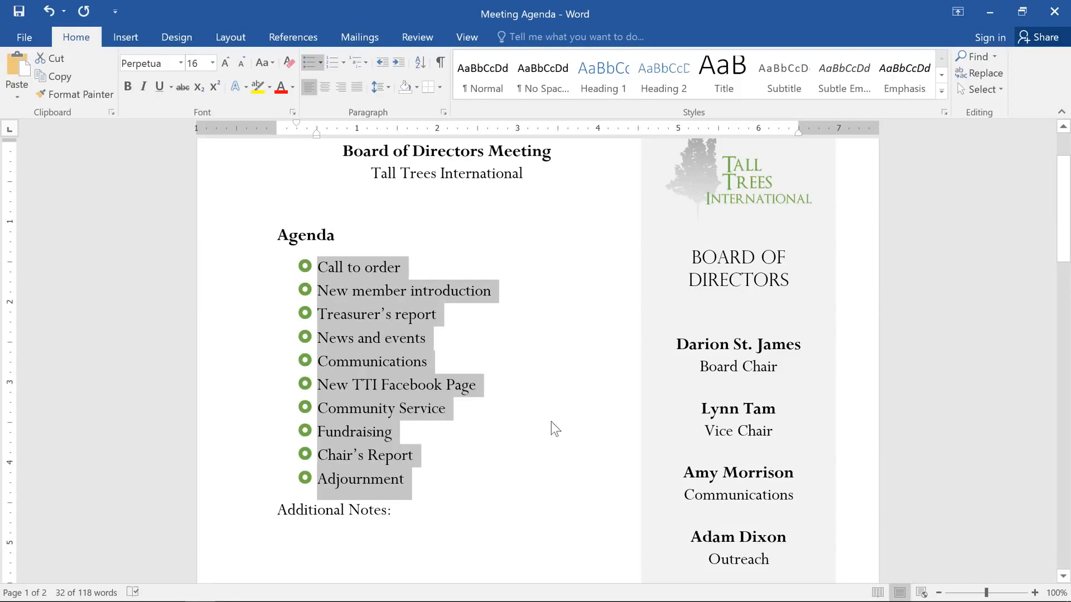
# Add the sub-items "Announce Chair's Retirement", "Farewell dinner" and "Oak Park Dedication" one level below "News and events".
pyautogui.click(445, 340)
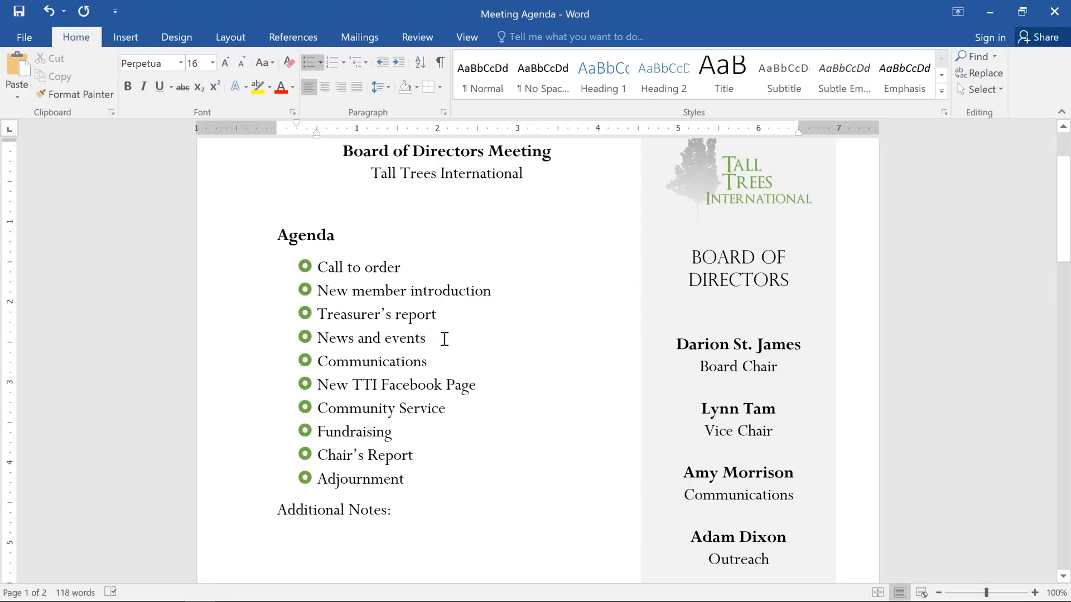
pyautogui.press('Return')
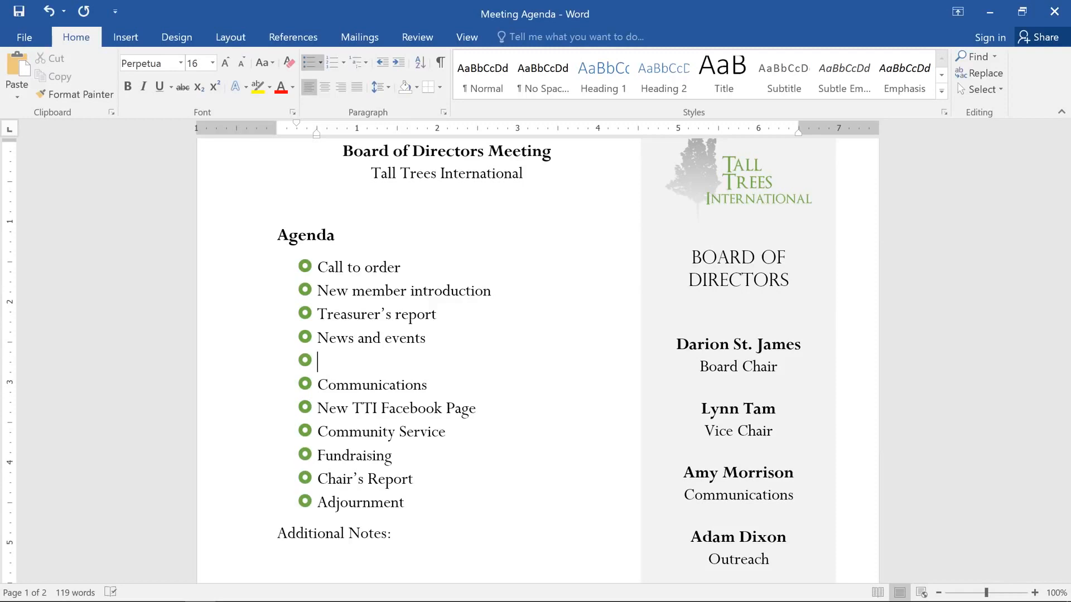
pyautogui.press('Tab')
pyautogui.write('Ann')
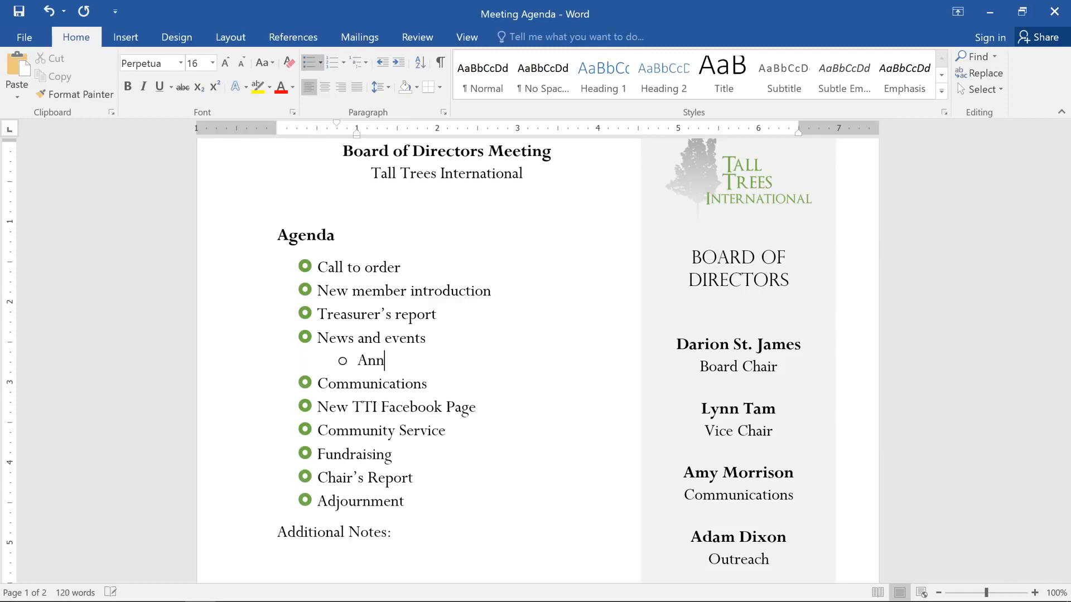
pyautogui.write("ounce Chair's Retirement")
pyautogui.press('Return')
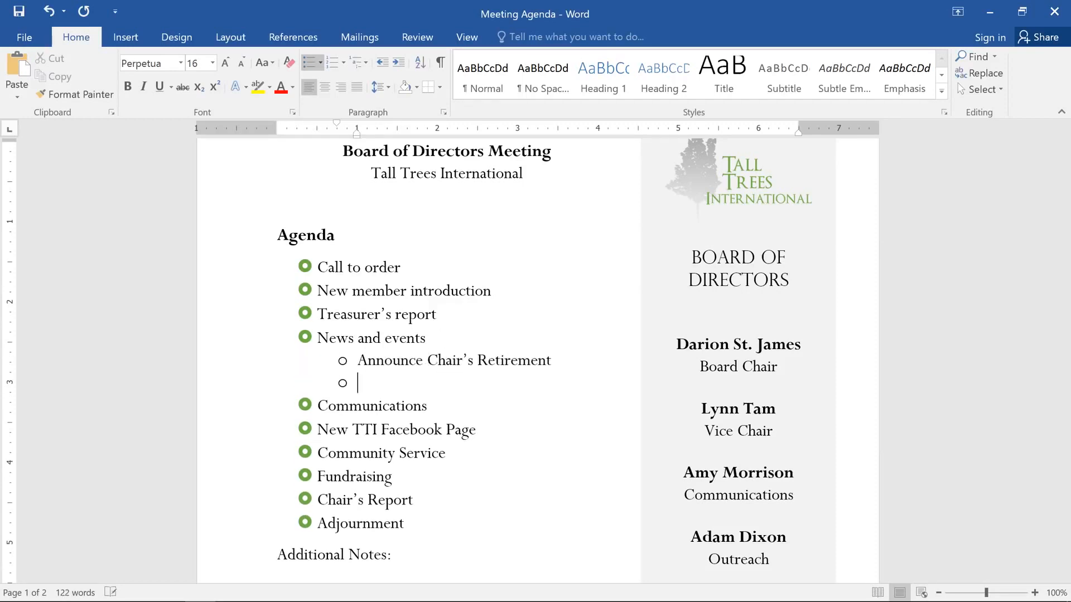
pyautogui.write('Farewell dinner')
pyautogui.press('Return')
pyautogui.write('O')
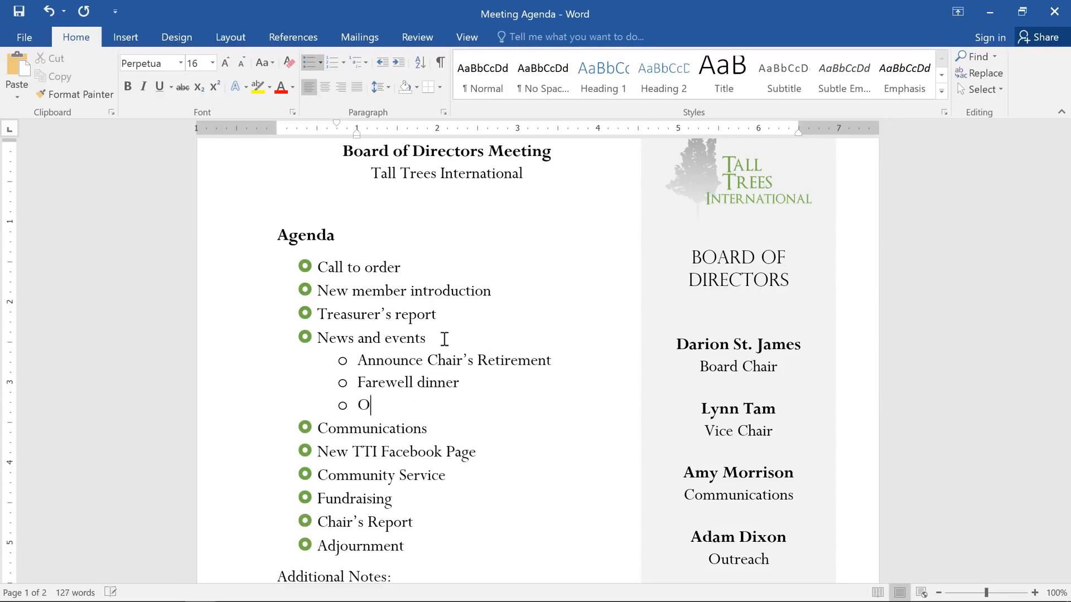
pyautogui.write('ak Park Dedication')
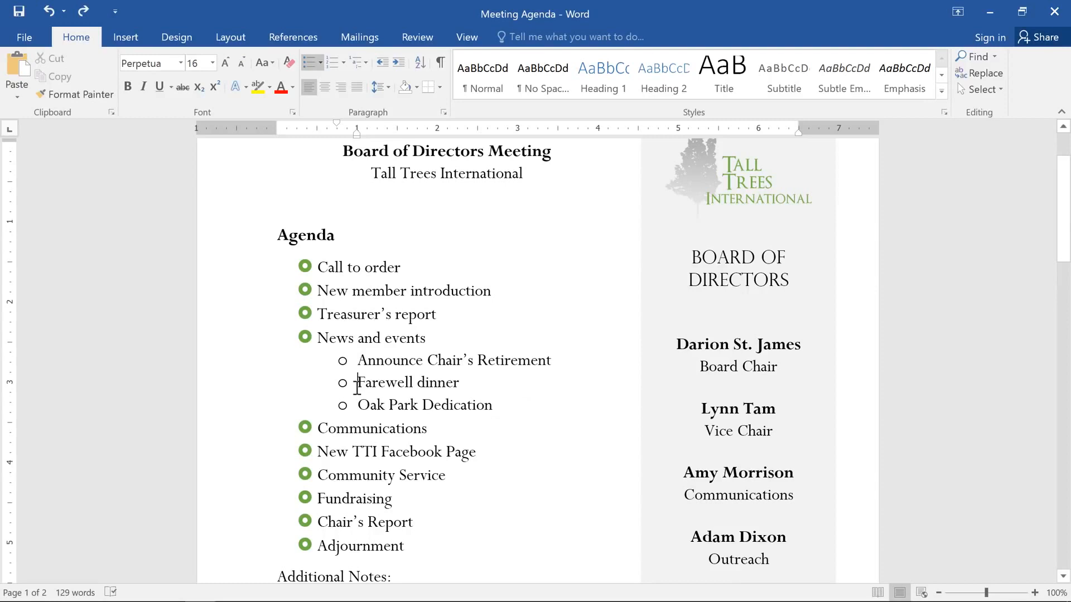
# Demote "Farewell dinner" so that it sits one list level below "Announce Chair's Retirement".
pyautogui.press('Tab')
pyautogui.press('Tab')
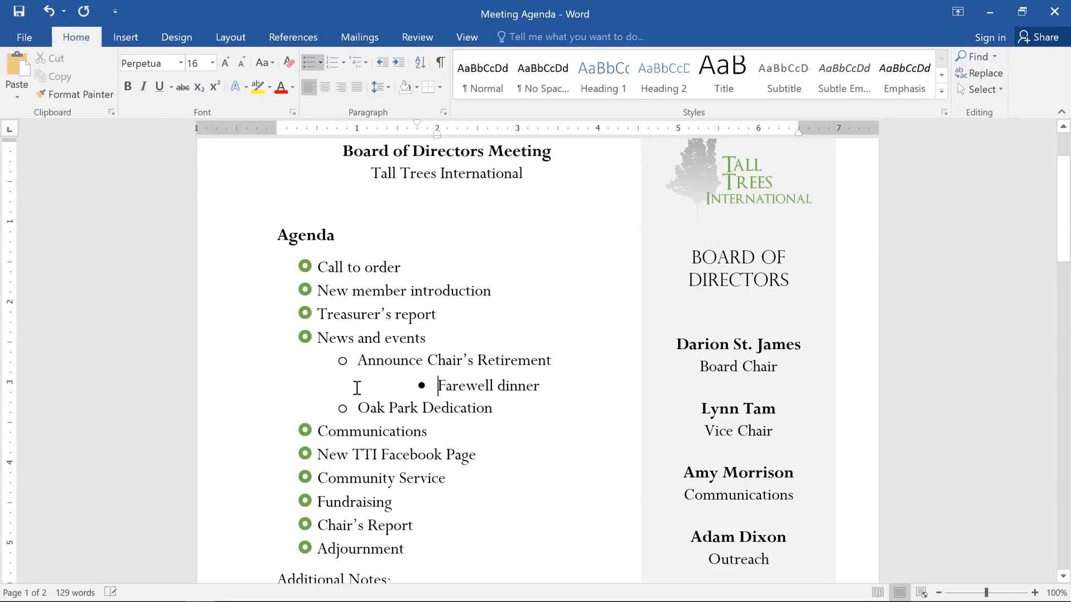
pyautogui.press('Tab')
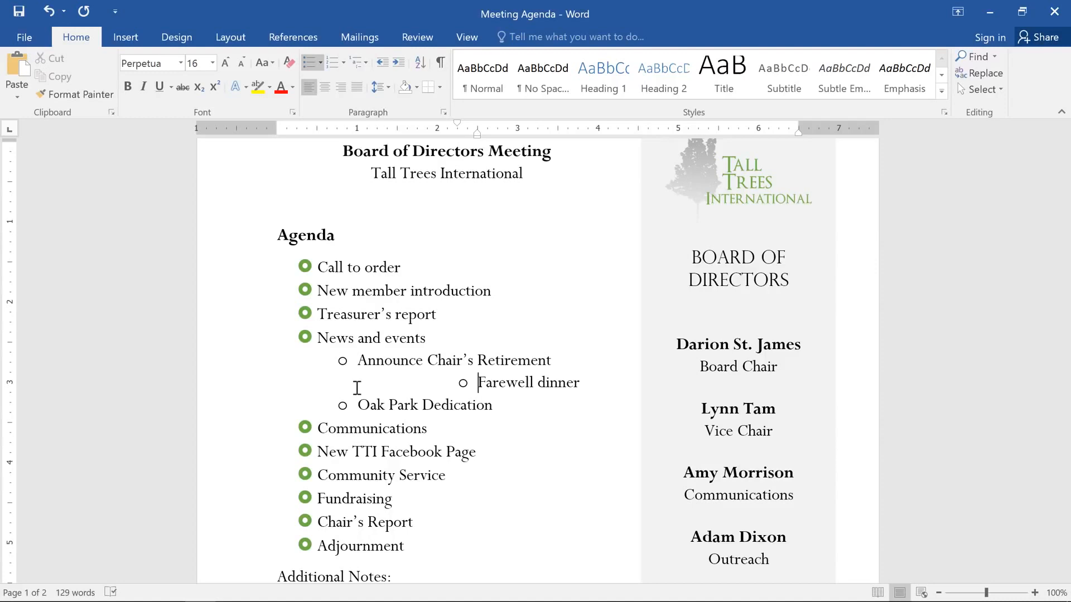
pyautogui.hotkey('shift', 'Tab')
pyautogui.hotkey('shift', 'Tab')
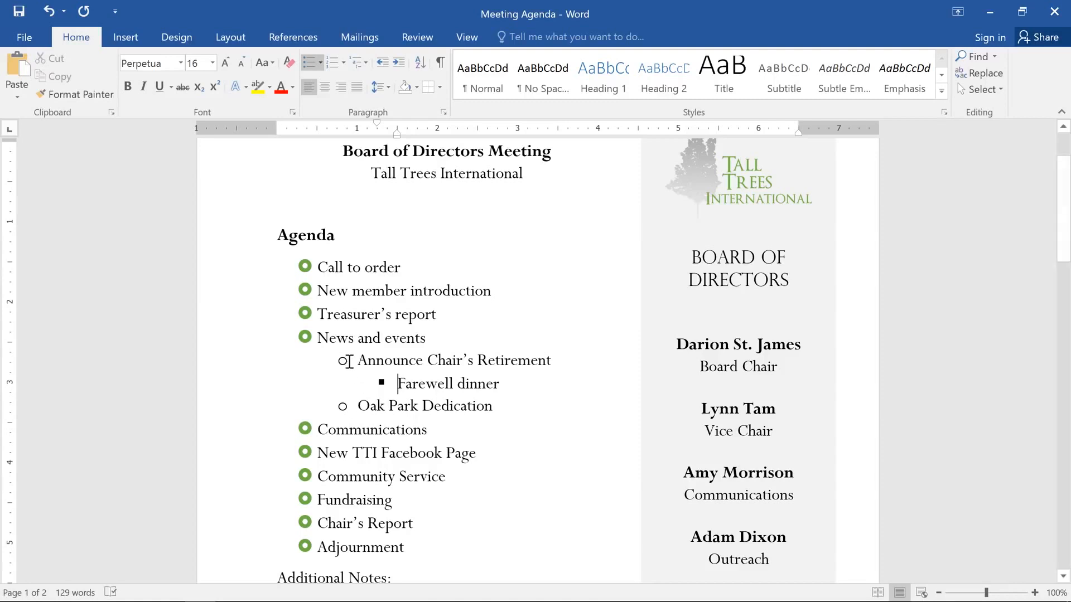
# Change the bullets of the second-level items under "News and events" to the four-diamond symbol.
pyautogui.click(349, 361)
pyautogui.click(320, 62)
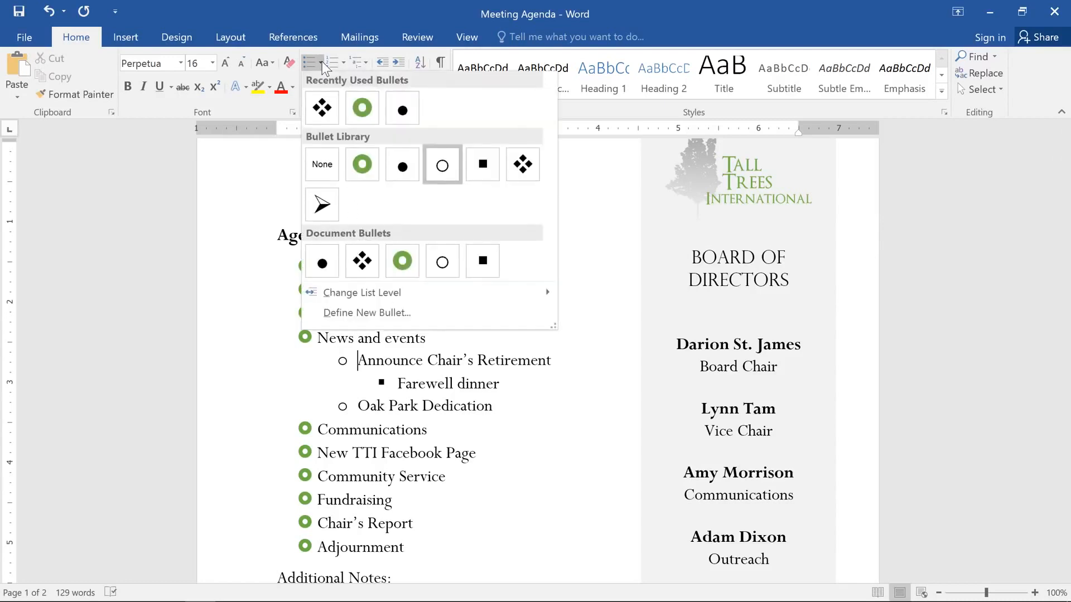
pyautogui.click(523, 168)
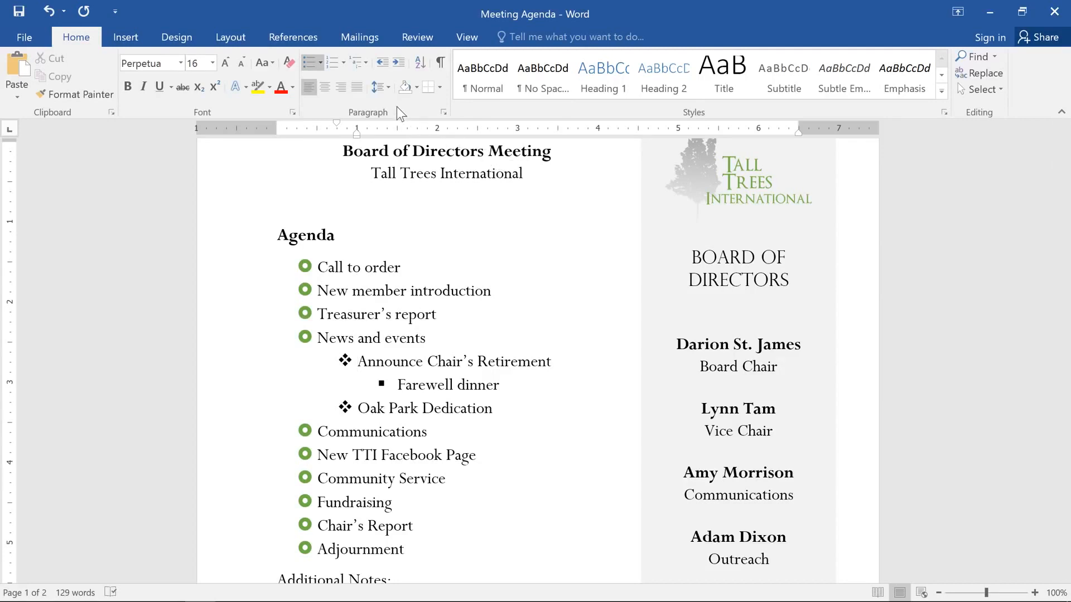
# Choose the 1) a) multilevel list format for the agenda list.
pyautogui.click(366, 63)
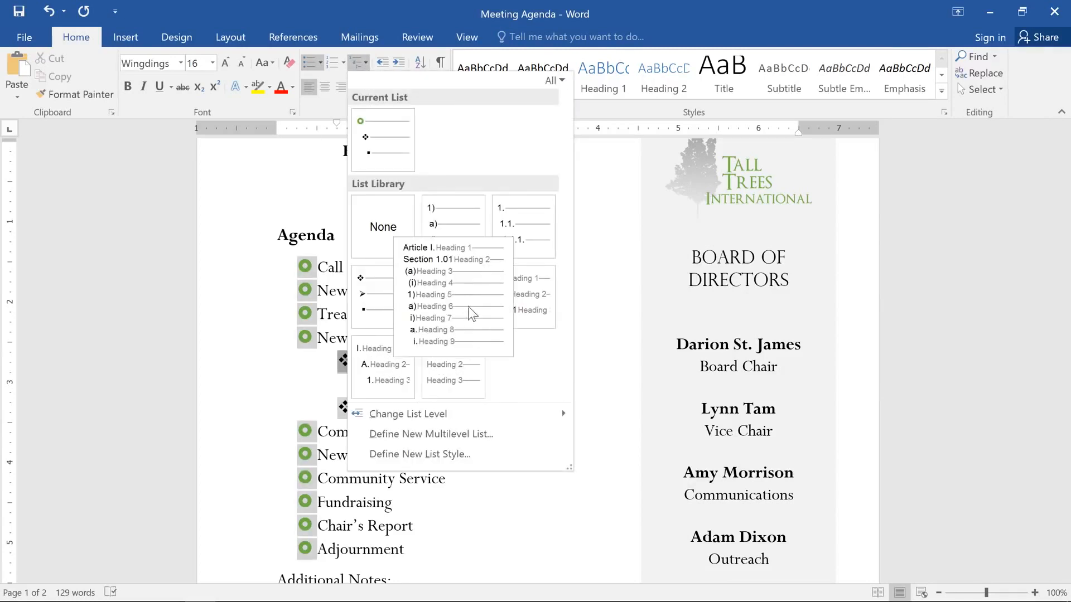
pyautogui.click(451, 219)
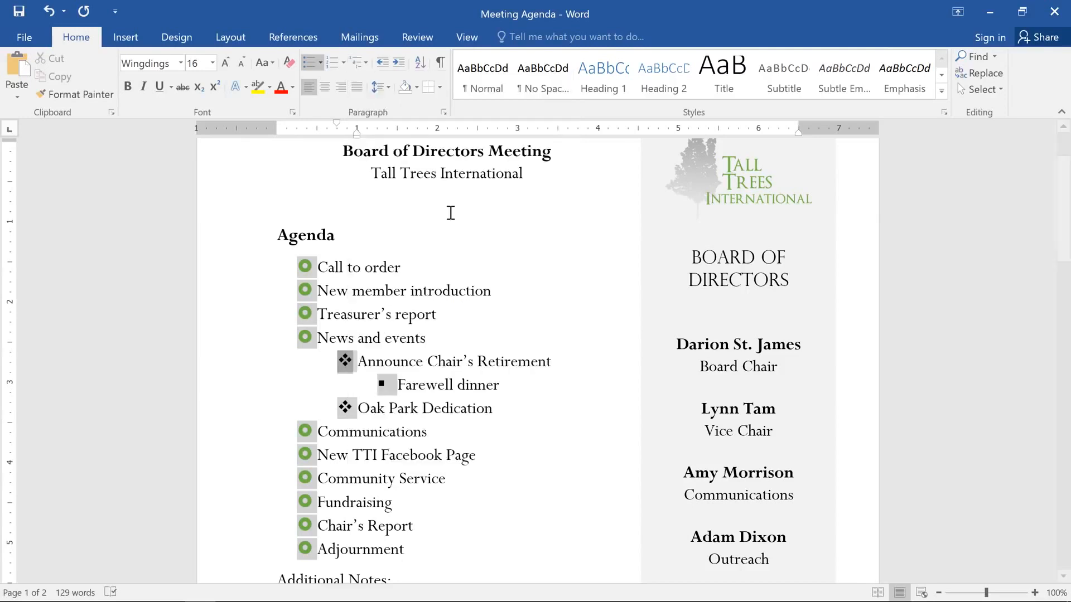